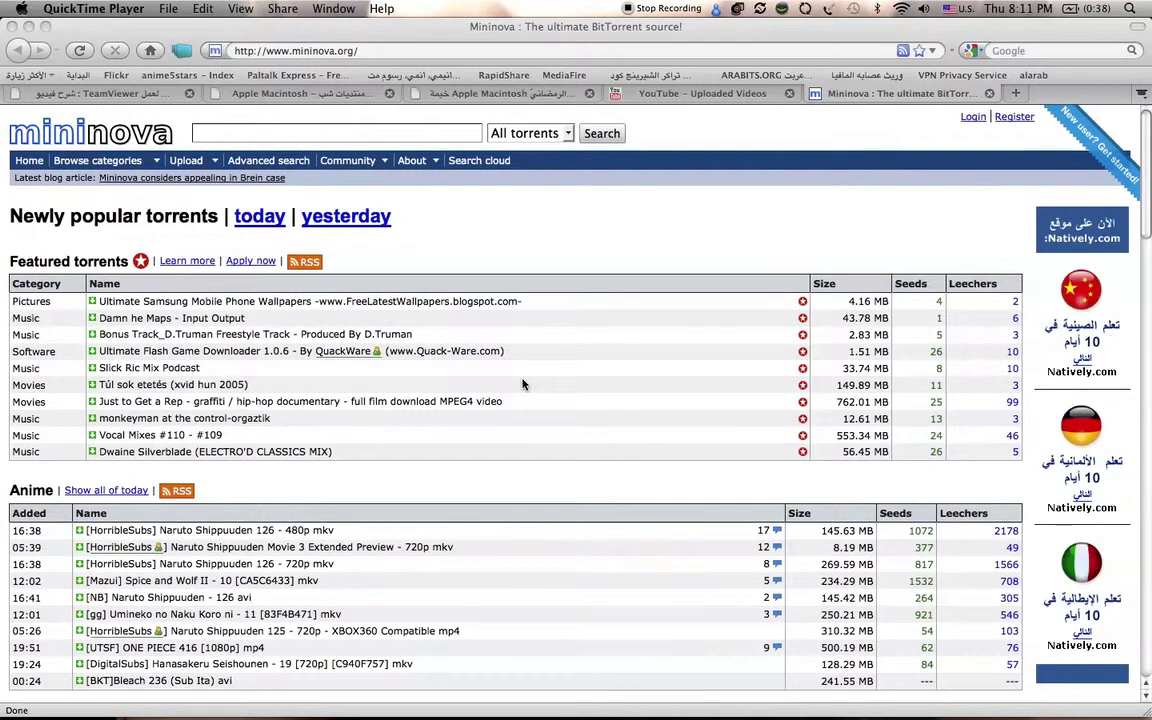
# Look through the newly popular torrents listed by category on the Mininova home page
pyautogui.scroll(-5, 522, 384)
pyautogui.scroll(4, 522, 384)
pyautogui.scroll(1, 522, 384)
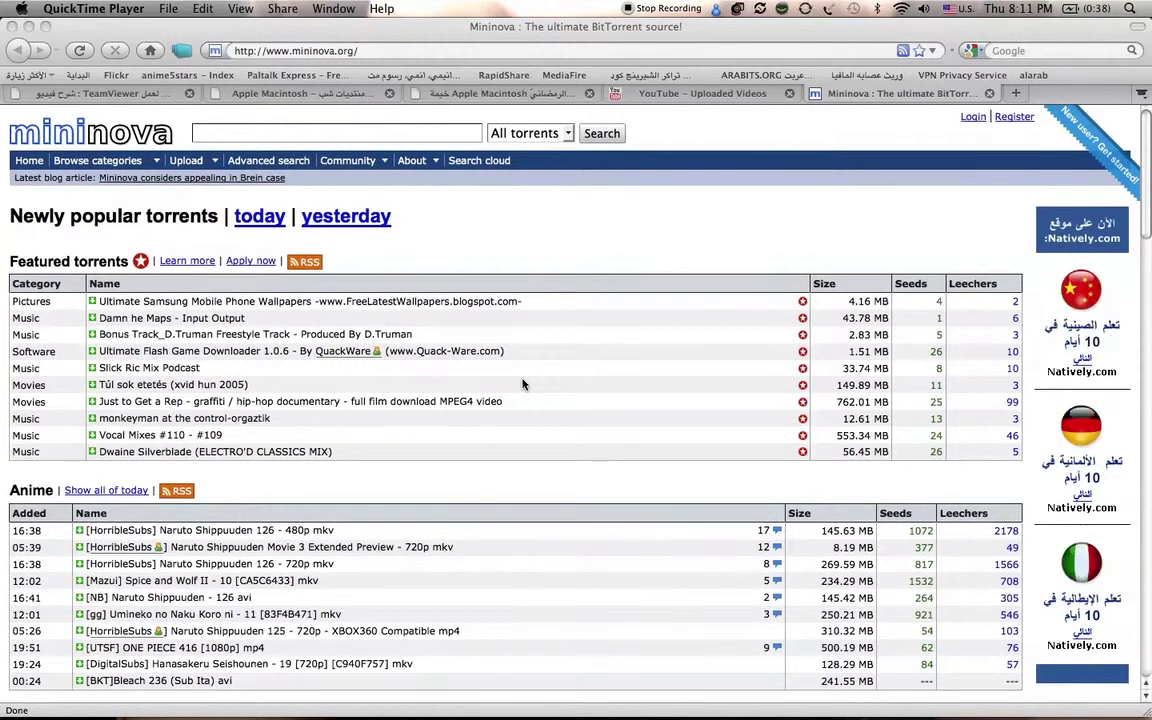
pyautogui.scroll(-6, 522, 384)
pyautogui.scroll(-1, 522, 384)
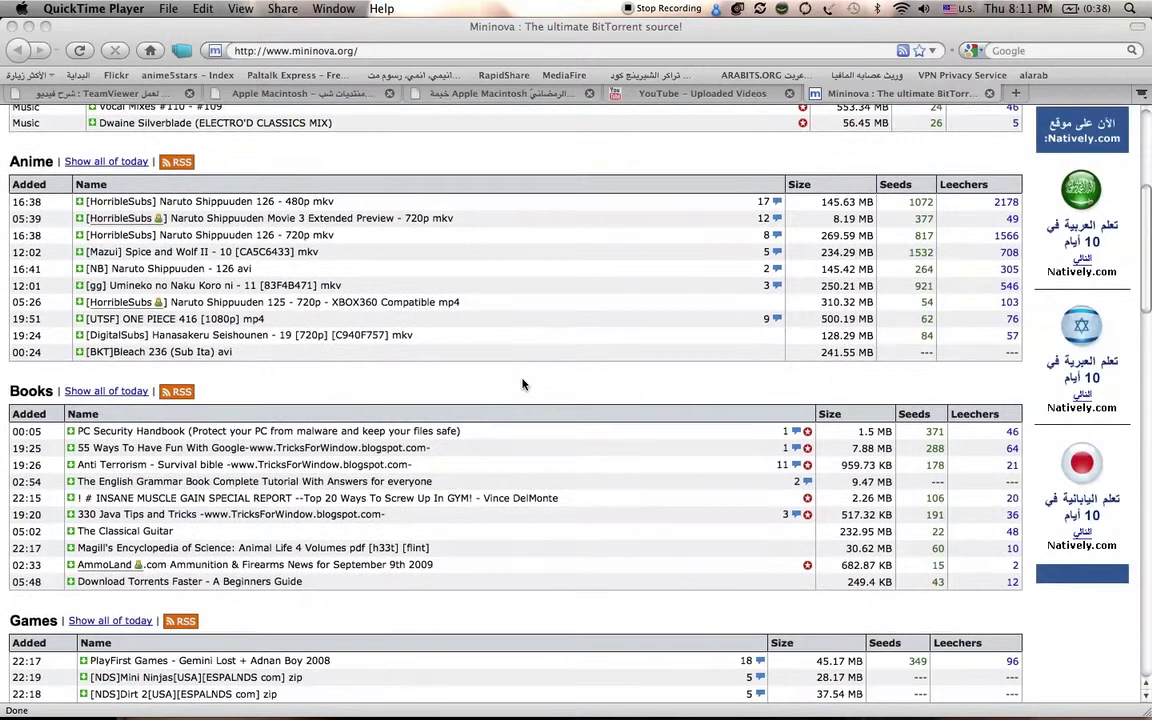
pyautogui.scroll(-5, 522, 384)
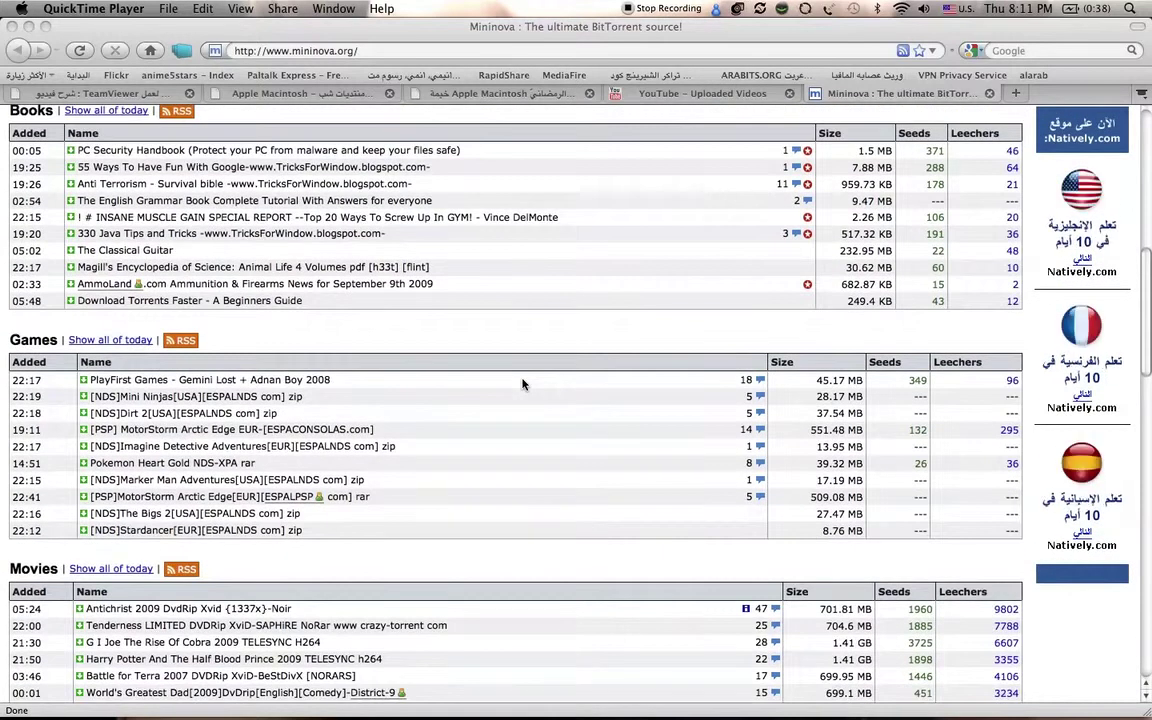
pyautogui.scroll(1, 522, 384)
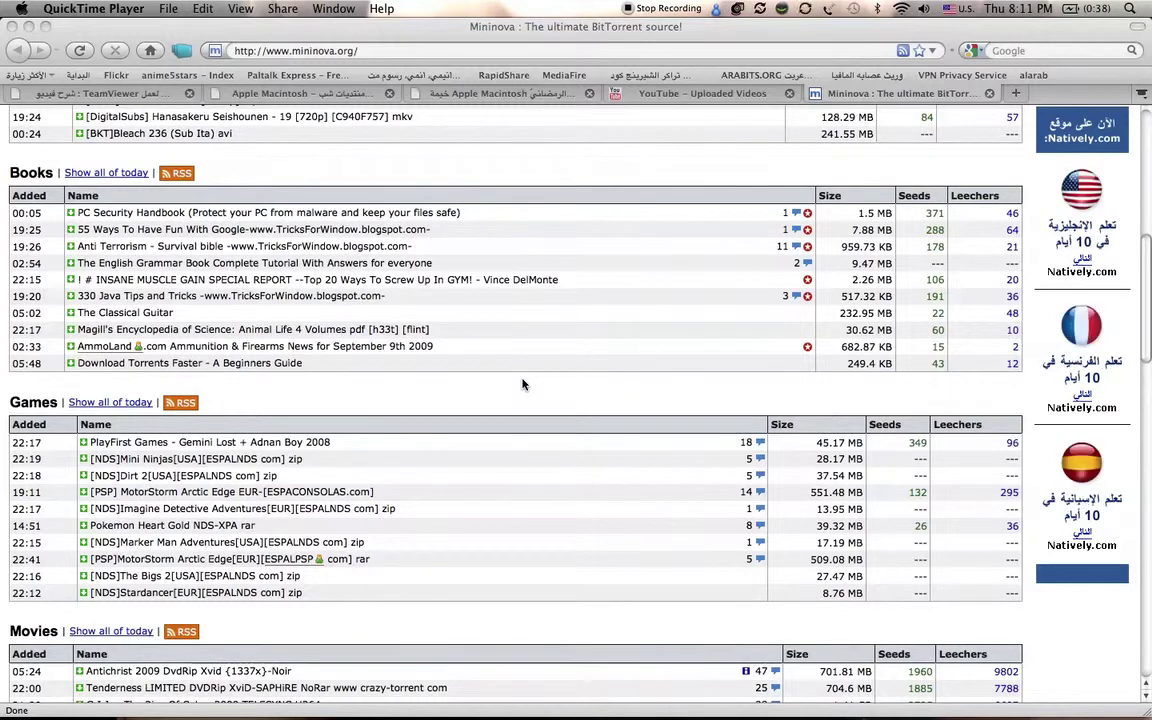
pyautogui.scroll(8, 522, 384)
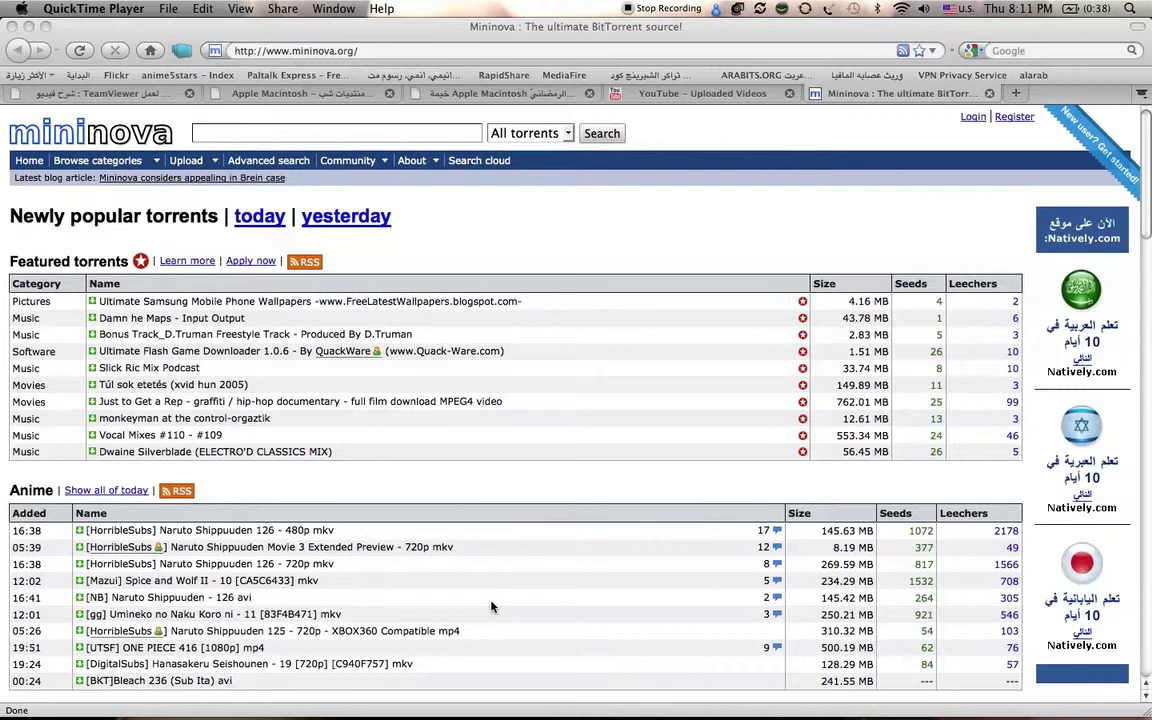
# Open the Upload a torrent page and look at its list of open trackers and upload rules
pyautogui.click(212, 168)
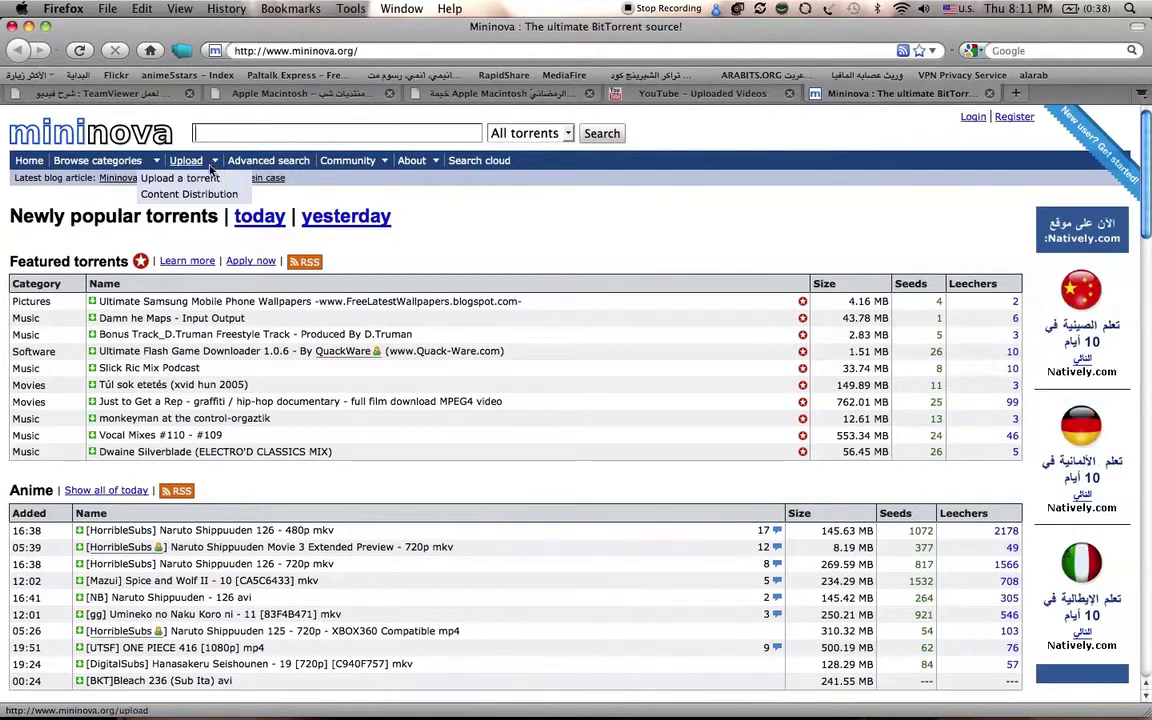
pyautogui.click(211, 179)
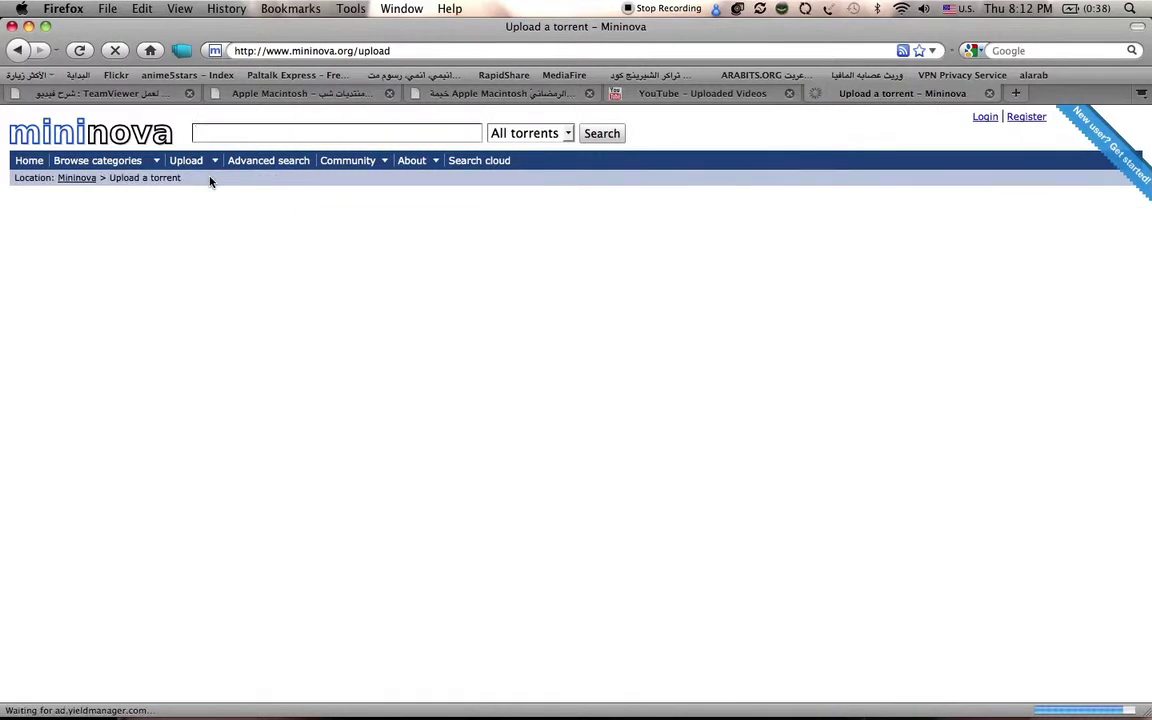
pyautogui.scroll(-2, 210, 181)
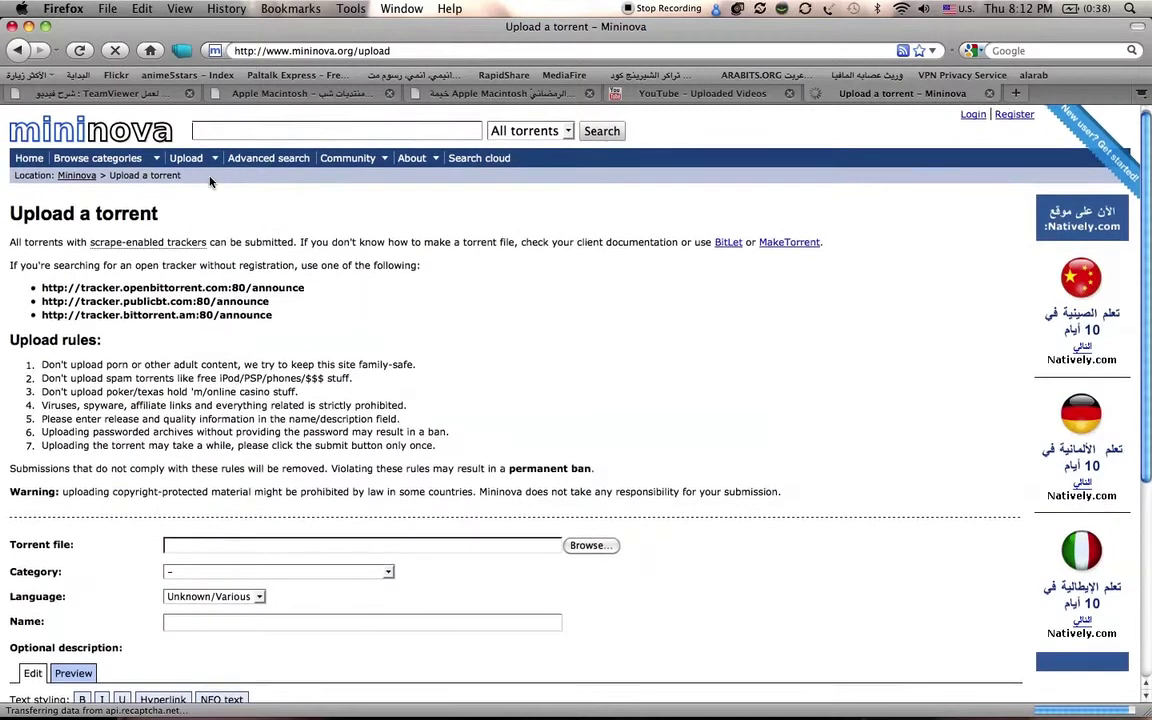
pyautogui.scroll(-1, 210, 181)
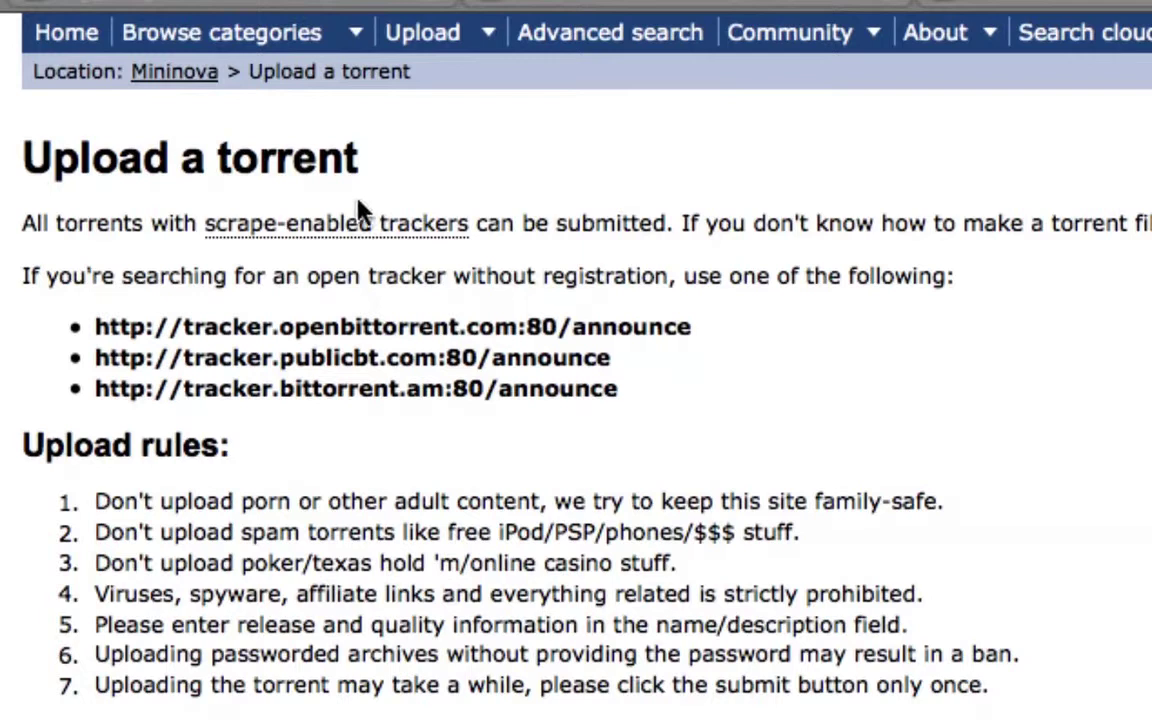
pyautogui.tripleClick(348, 328)
pyautogui.rightClick(348, 328)
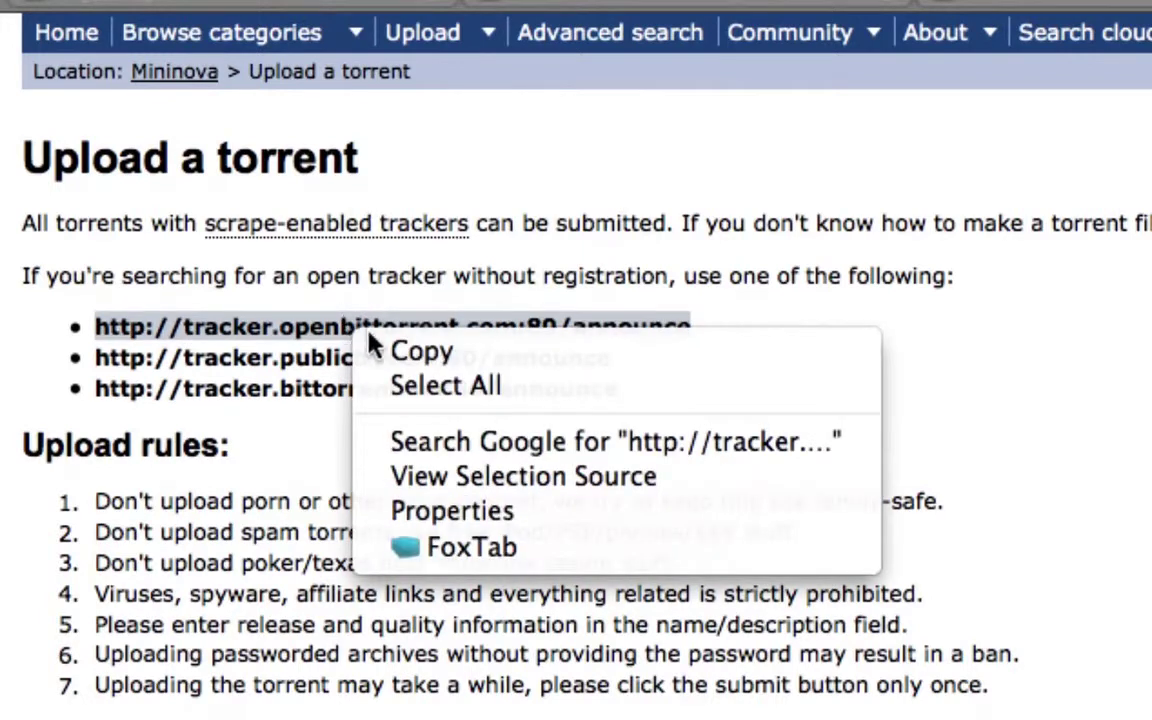
pyautogui.click(372, 346)
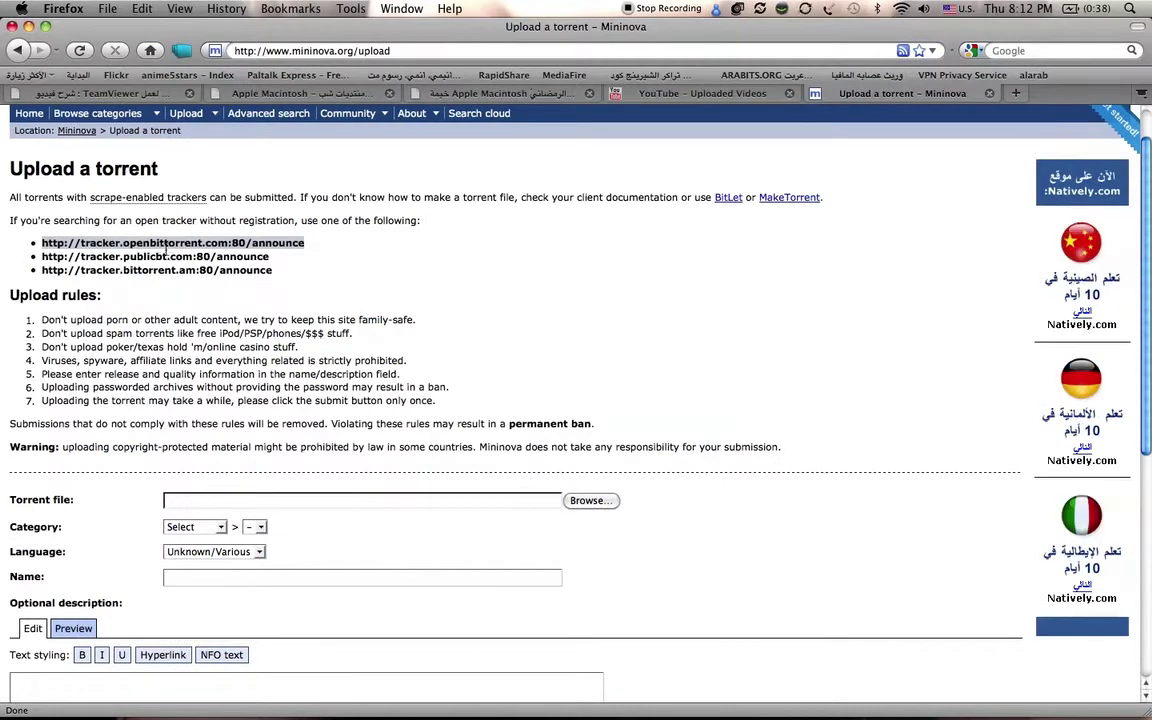
# Switch to Transmission and start a new torrent file from the image Naruto-Shippuuden_111-Naz_CR2YP 1-1.png
pyautogui.moveTo(445, 714)
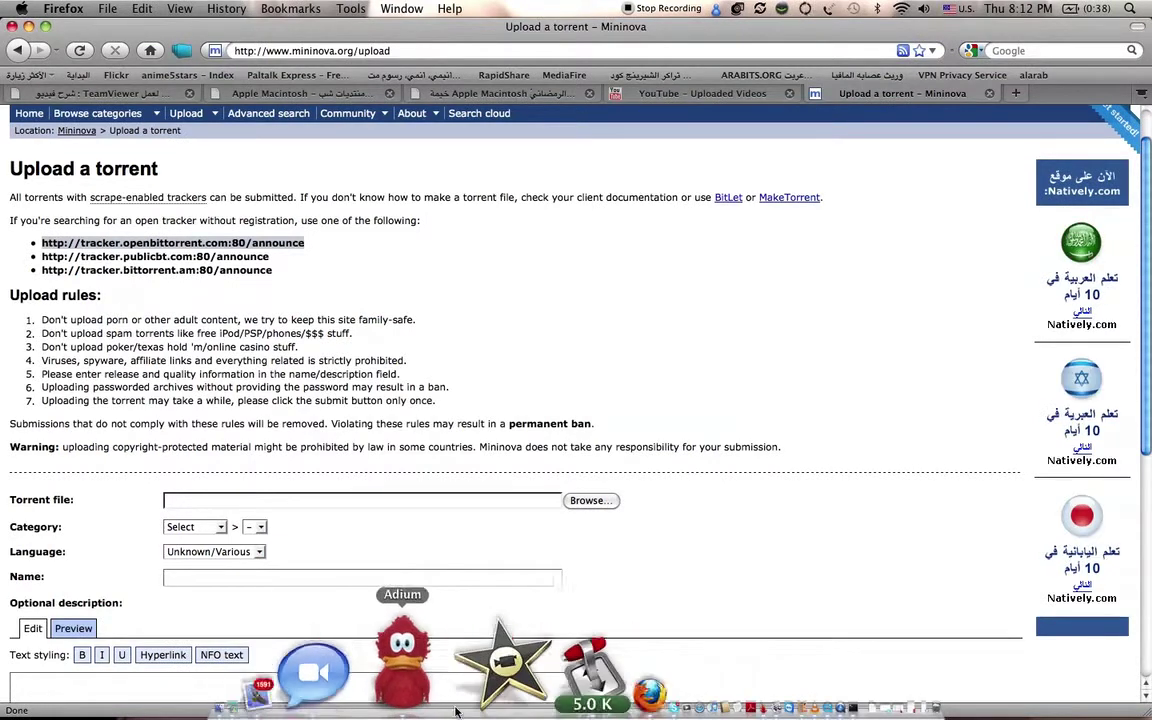
pyautogui.click(468, 655)
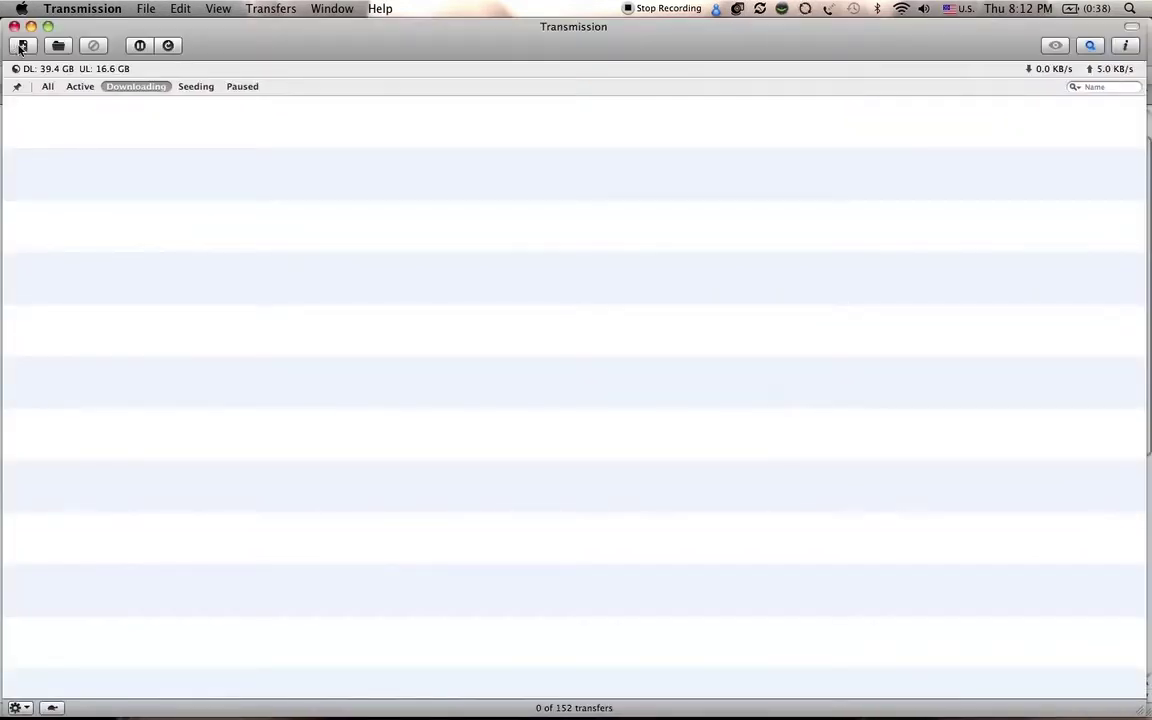
pyautogui.click(22, 46)
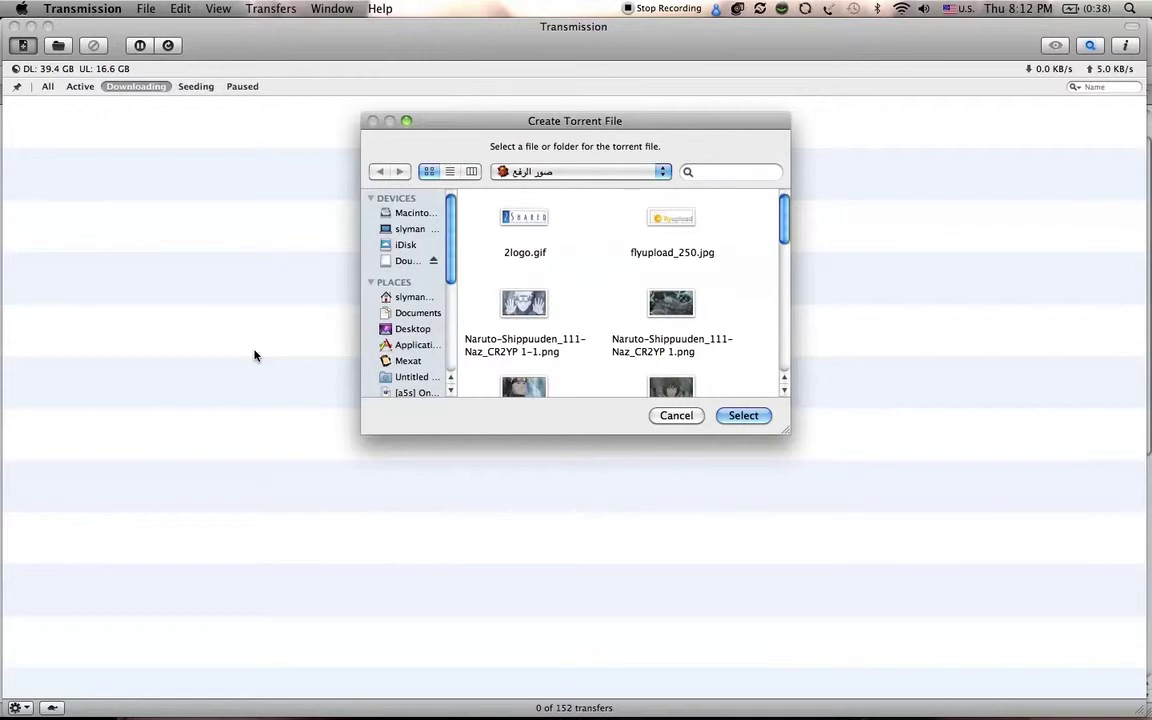
pyautogui.scroll(-3, 480, 308)
pyautogui.doubleClick(522, 257)
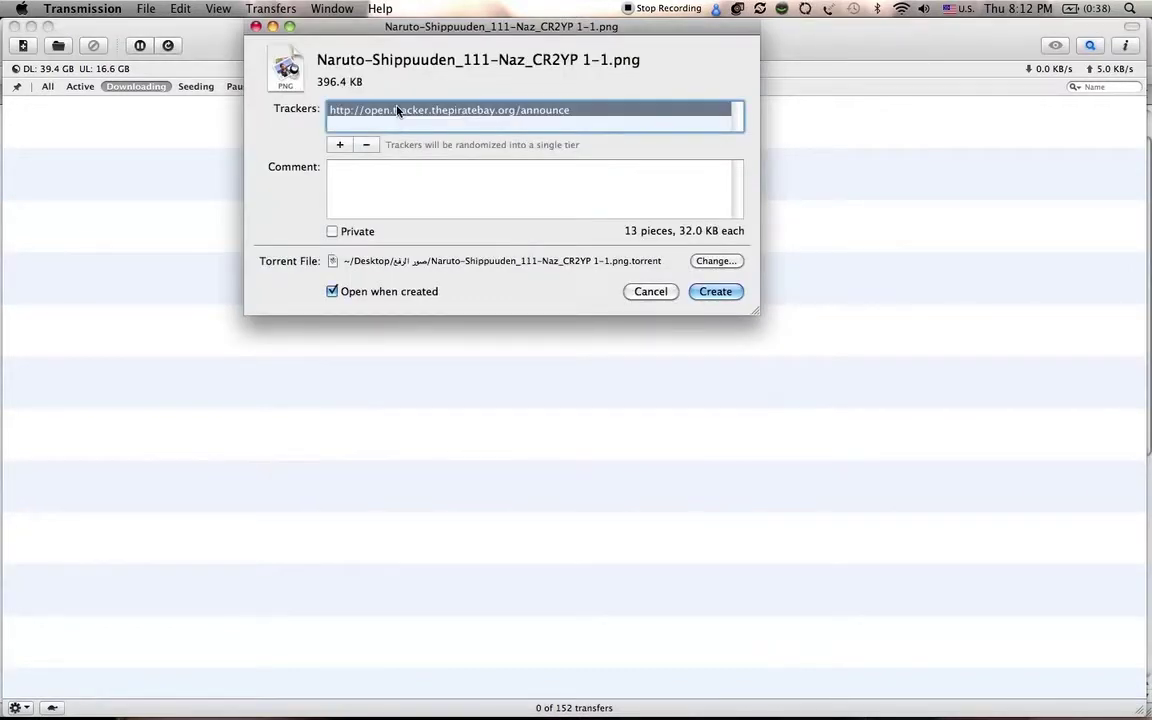
# Try adding the copied tracker address as a second entry in the torrent's tracker list
pyautogui.click(341, 145)
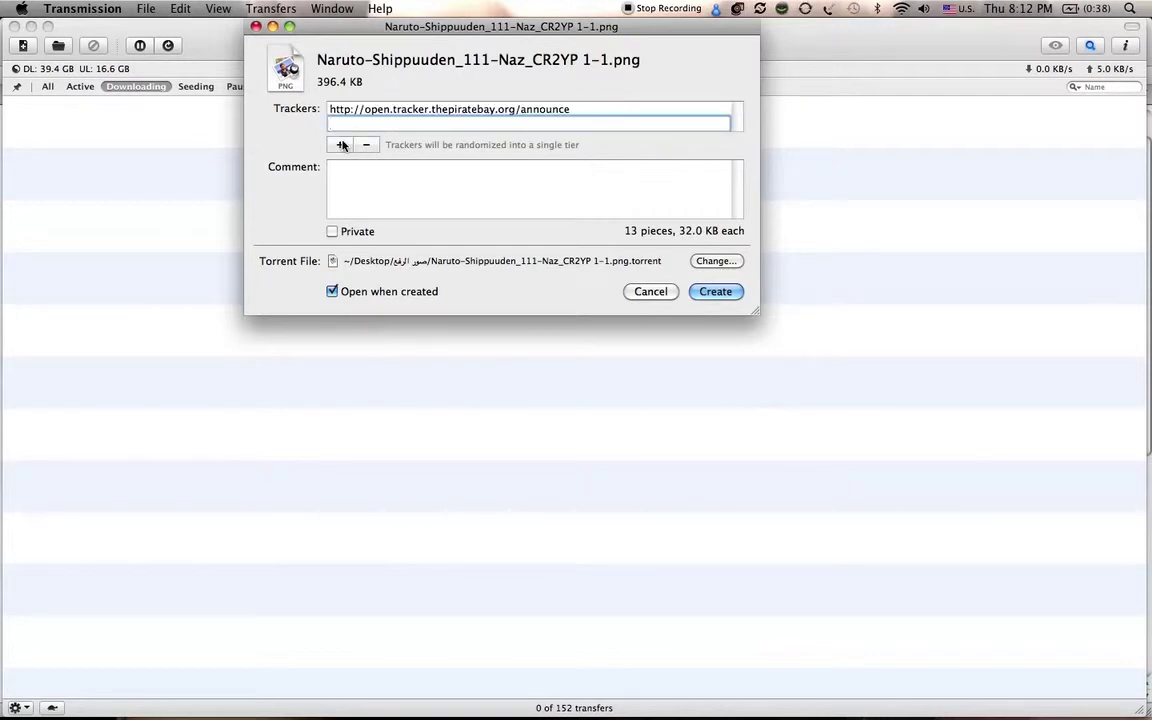
pyautogui.press('super+v')
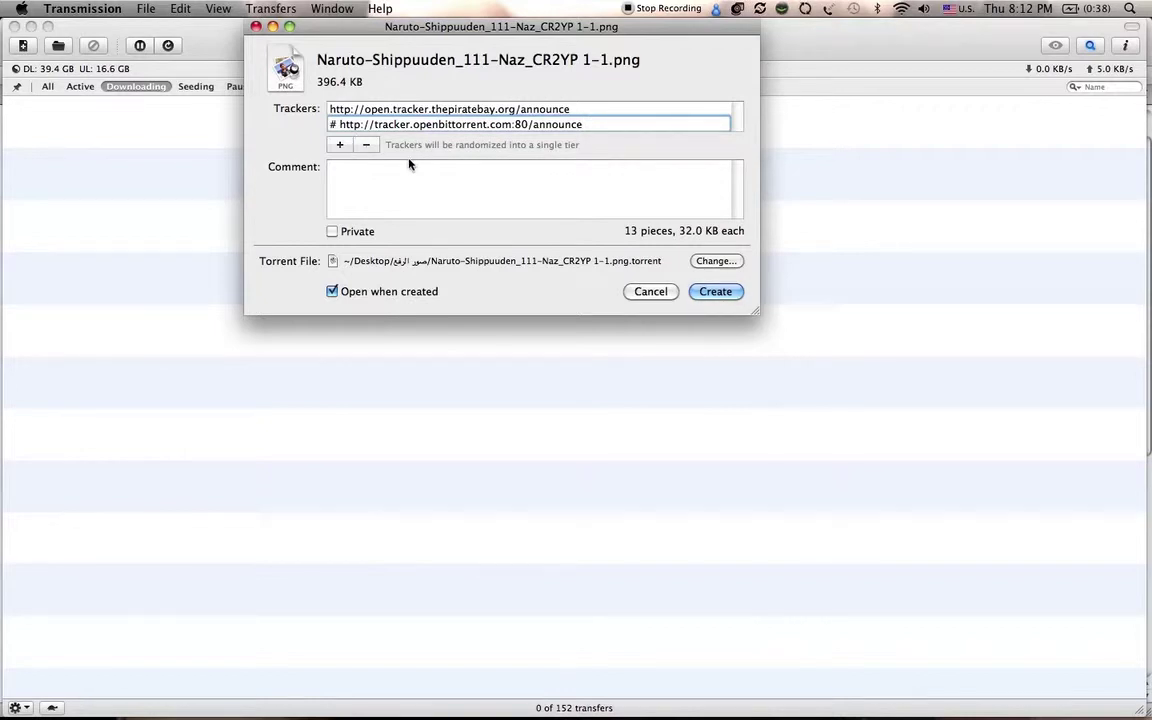
pyautogui.click(366, 144)
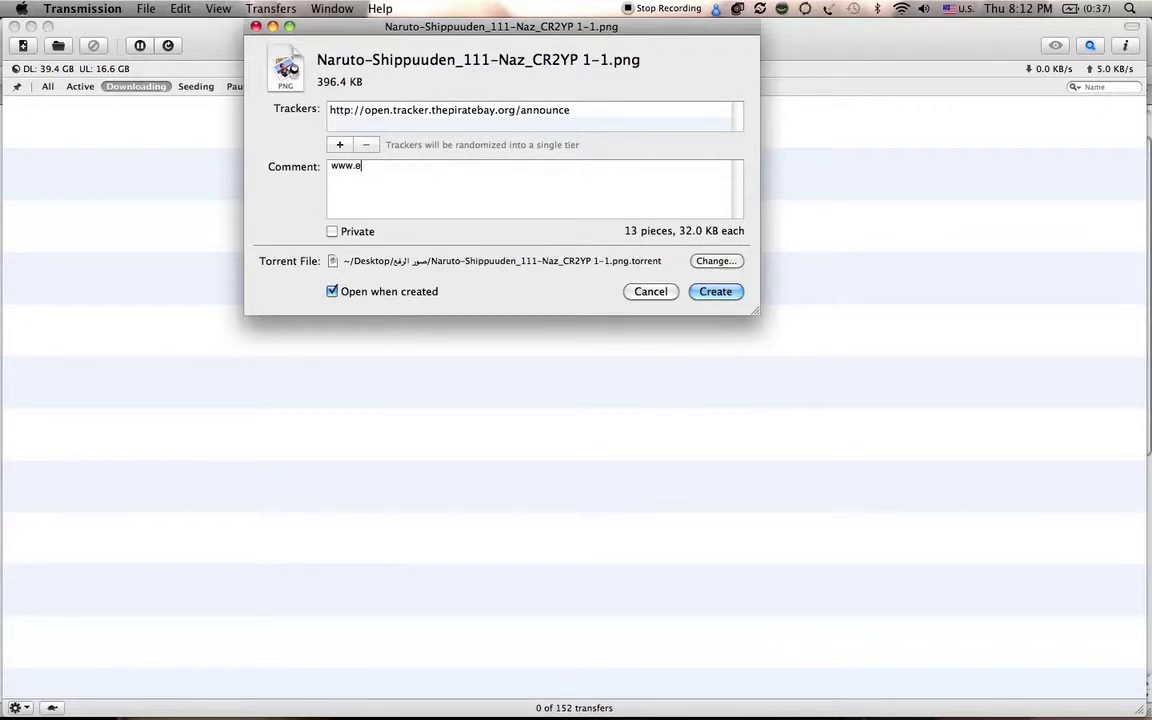
pyautogui.write('3.com/vb')
pyautogui.press('super+space')
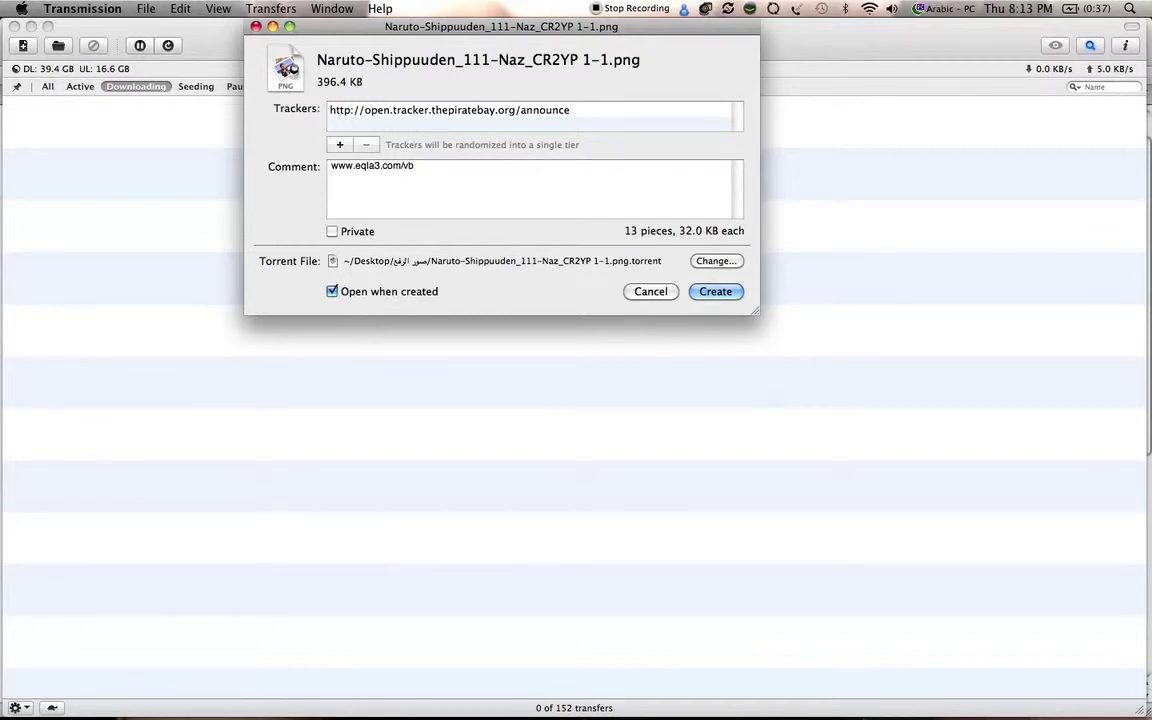
pyautogui.write('رمادي')
# Create the torrent file and add it to the transfers, keeping it set to start when added
pyautogui.click(714, 292)
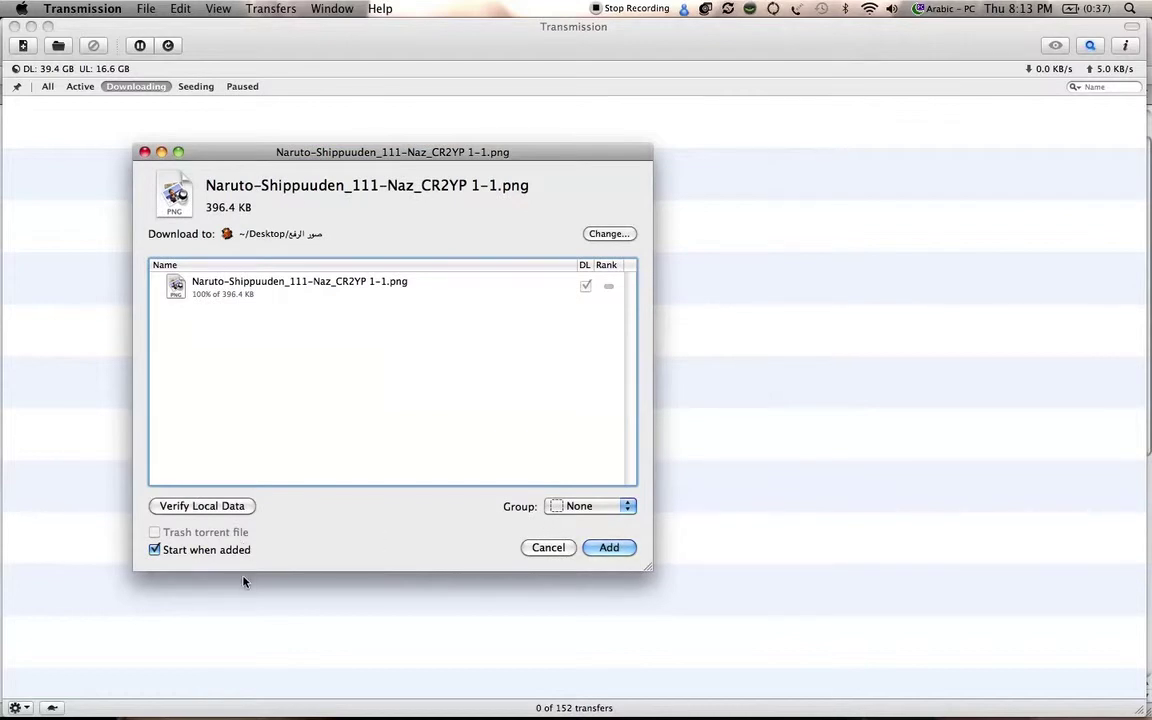
pyautogui.click(612, 548)
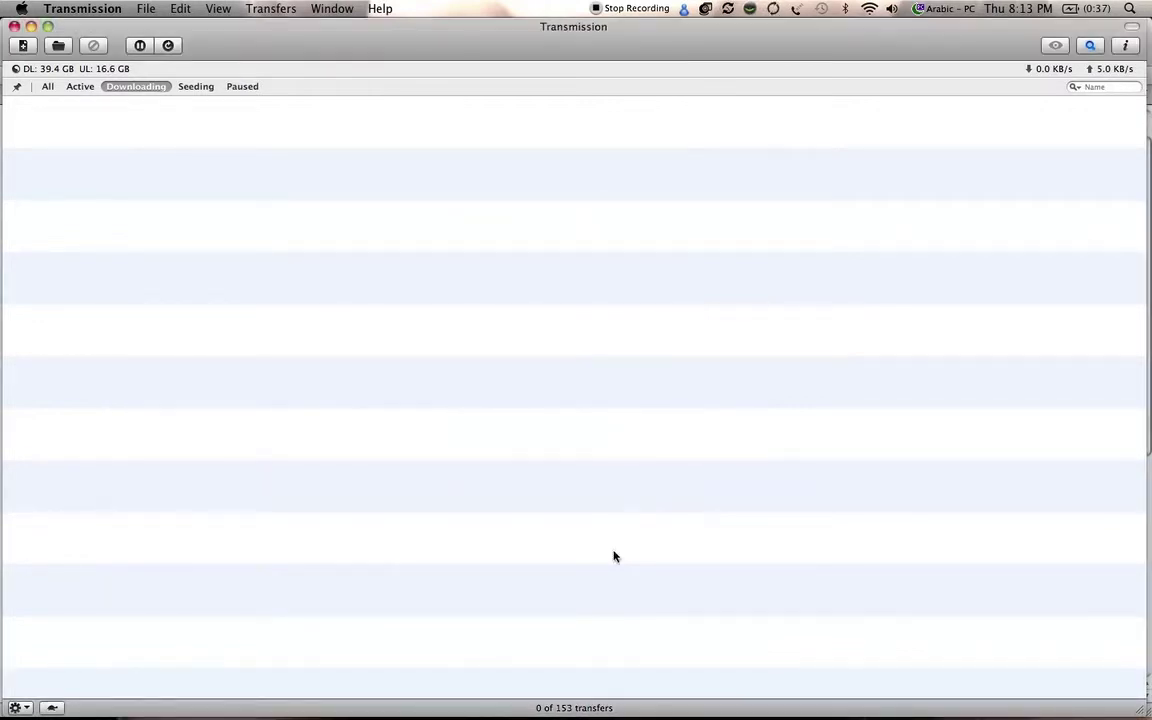
# Show only the seeding transfers, then find and select Naruto-Shippuuden_111-Naz_CR2YP 1-1.png among them
pyautogui.click(194, 88)
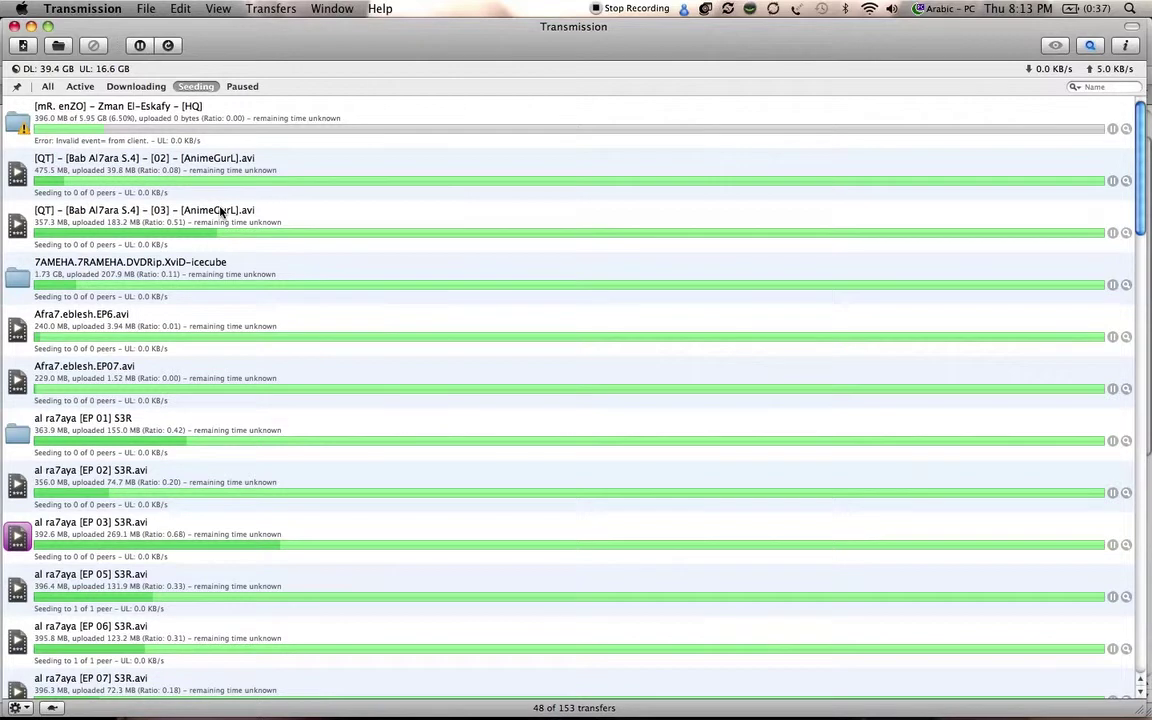
pyautogui.click(221, 212)
pyautogui.scroll(-20, 221, 212)
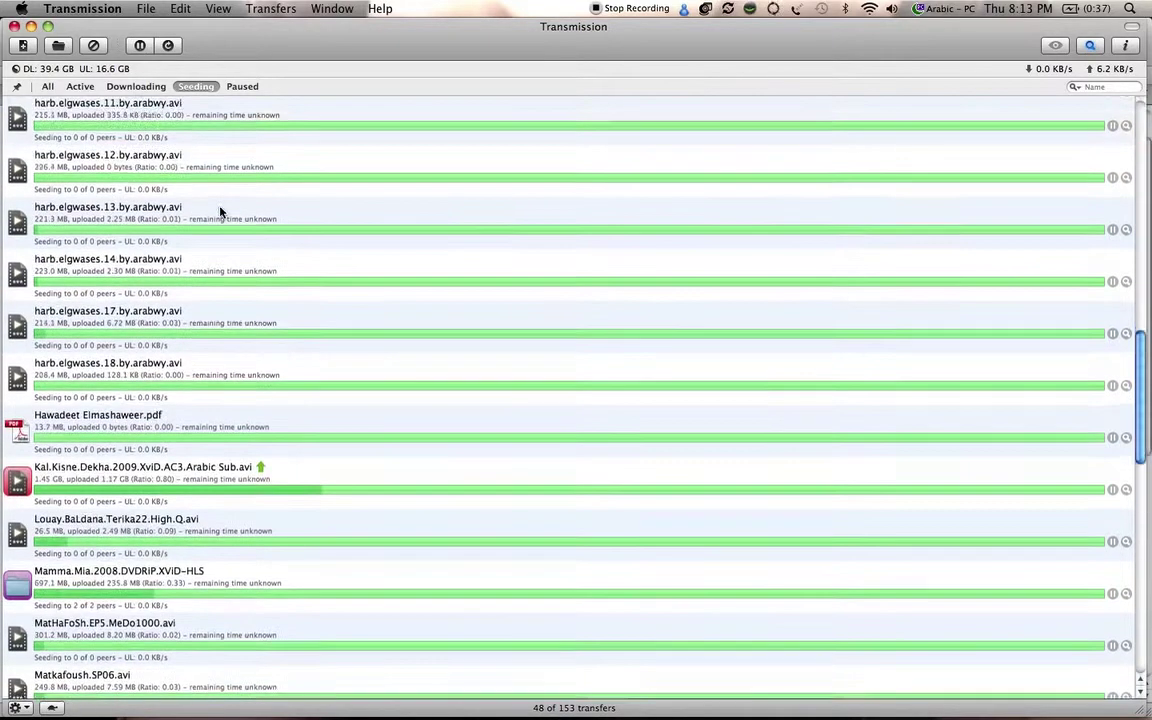
pyautogui.scroll(12, 221, 211)
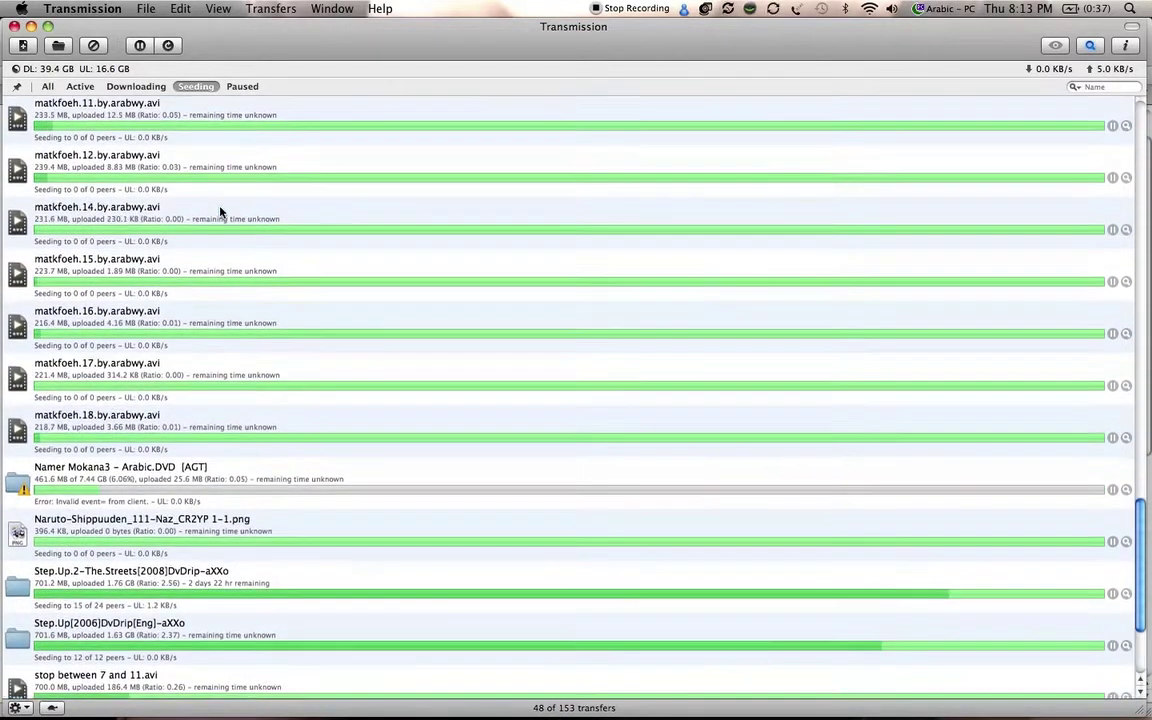
pyautogui.scroll(12, 221, 212)
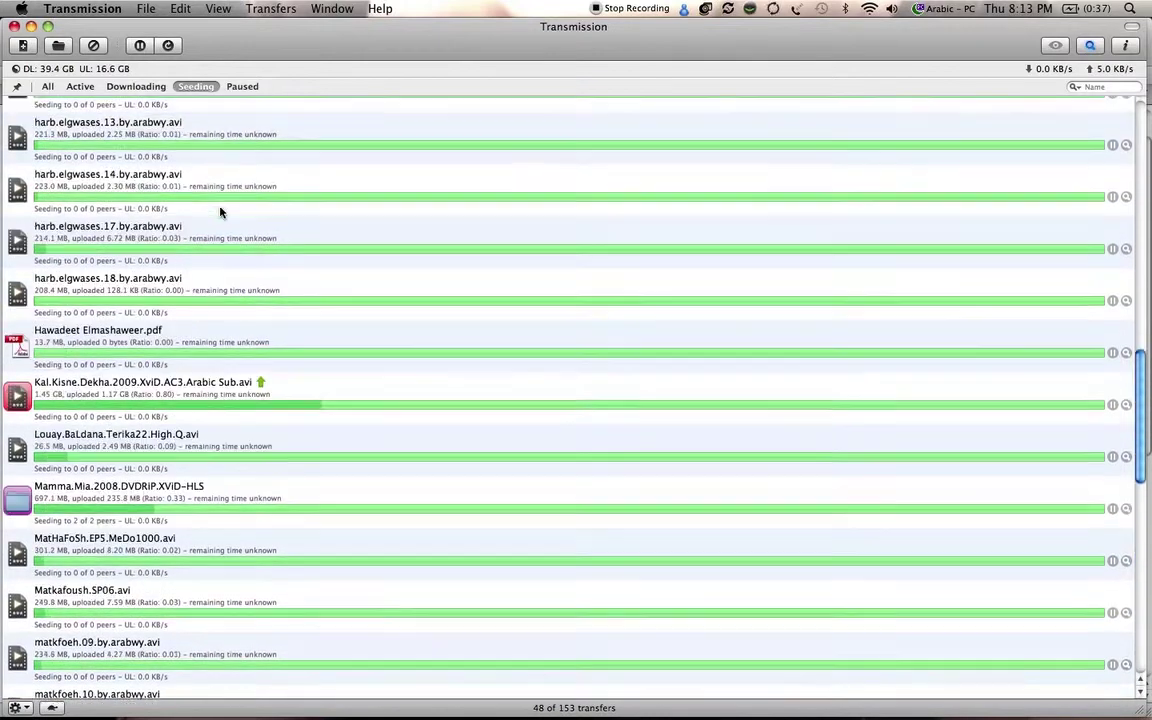
pyautogui.scroll(-20, 221, 212)
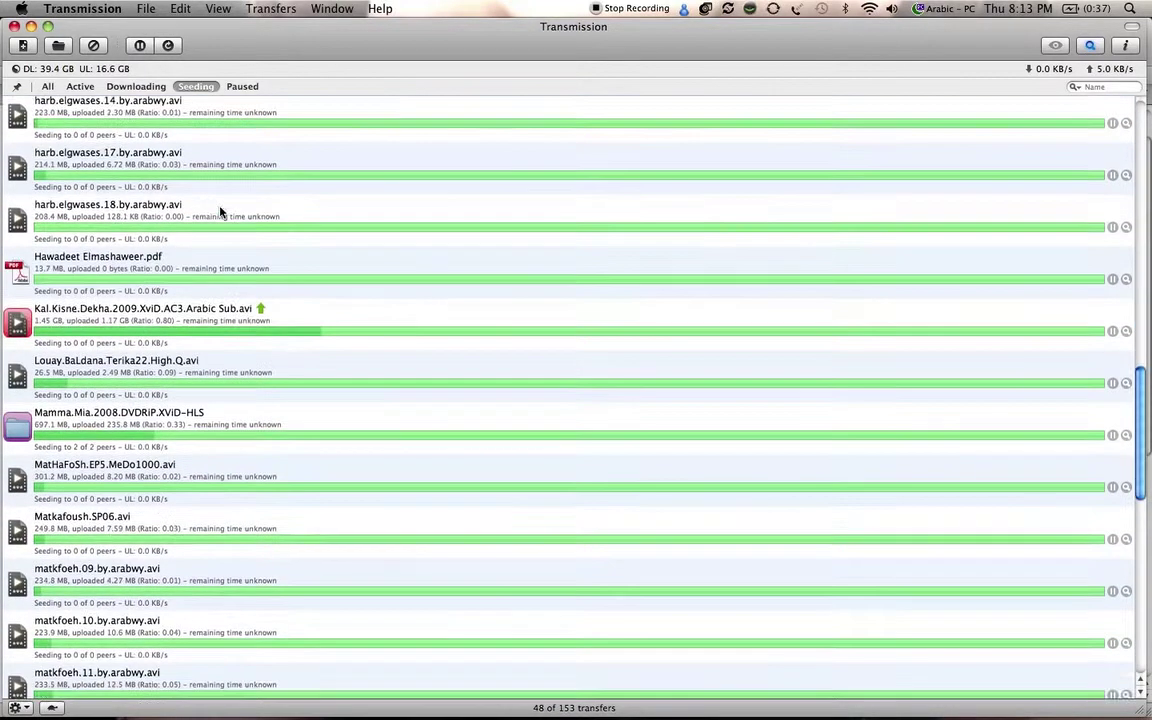
pyautogui.scroll(-2, 221, 211)
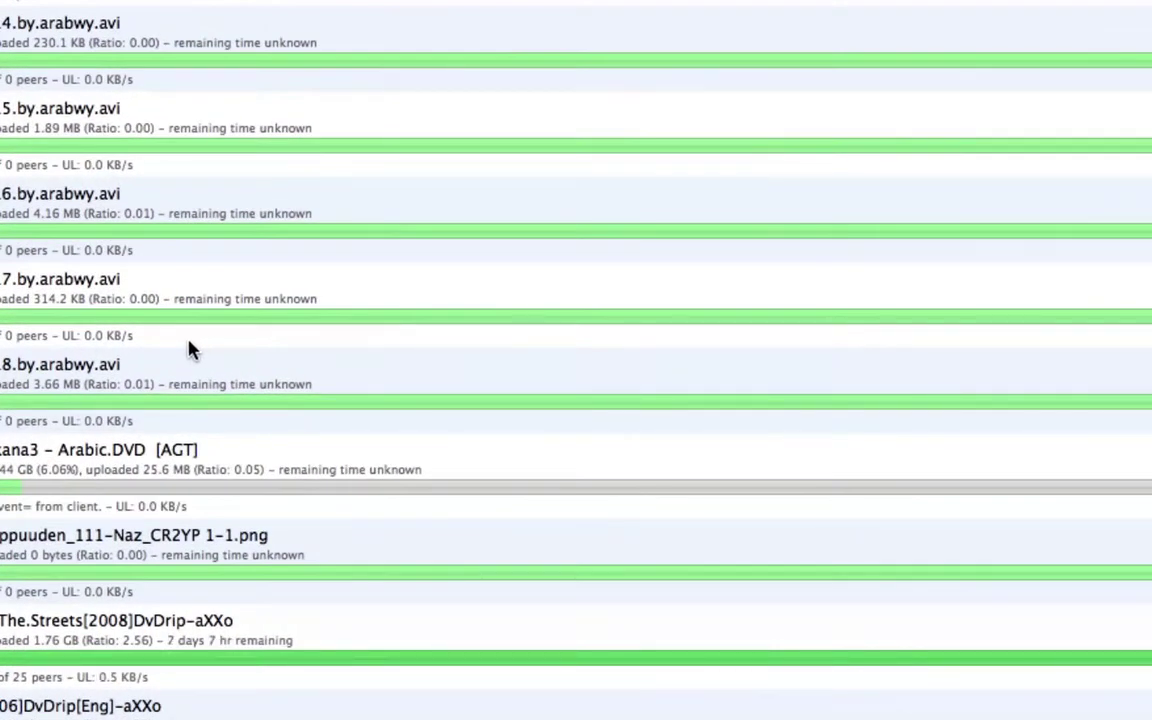
pyautogui.click(18, 584)
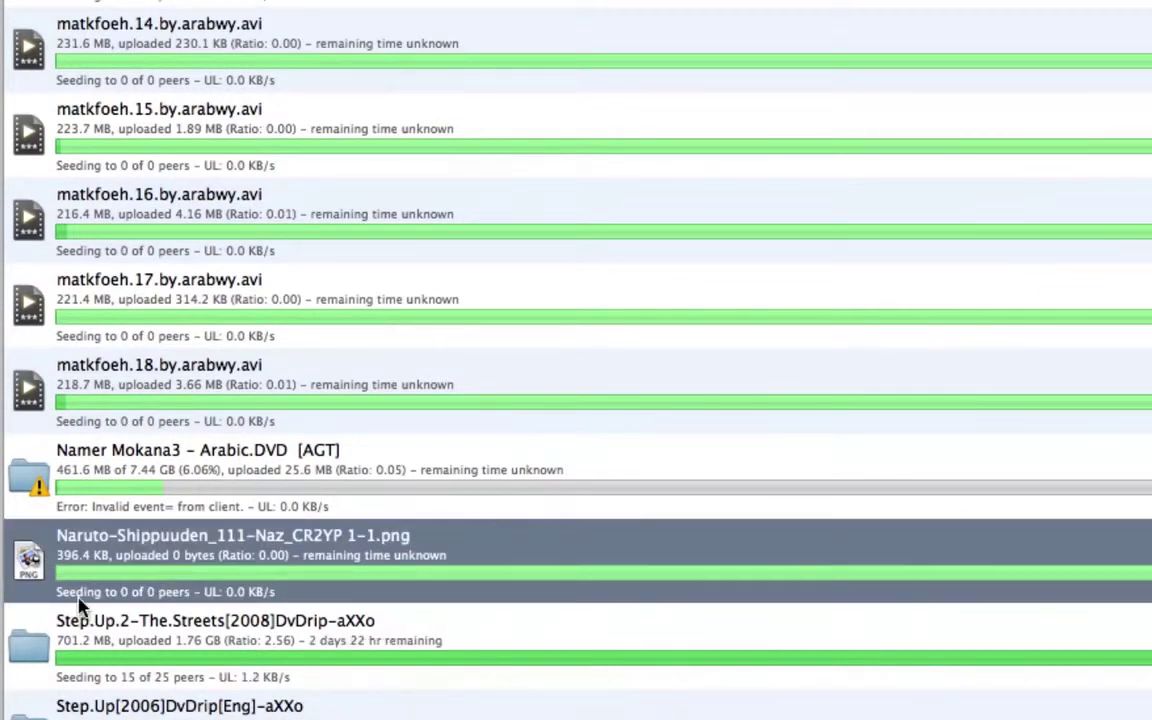
# Check the selected torrent's tracker, comment and file locations in the Torrent Inspector, and close the inspector
pyautogui.rightClick(215, 548)
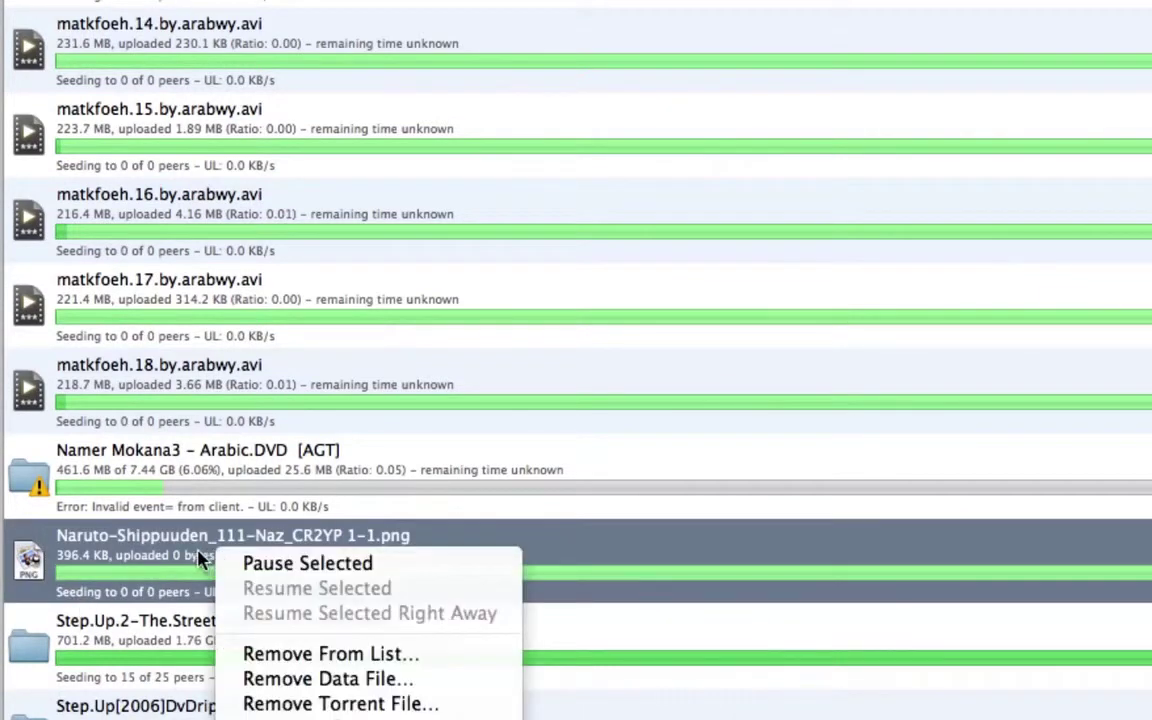
pyautogui.press('super+i')
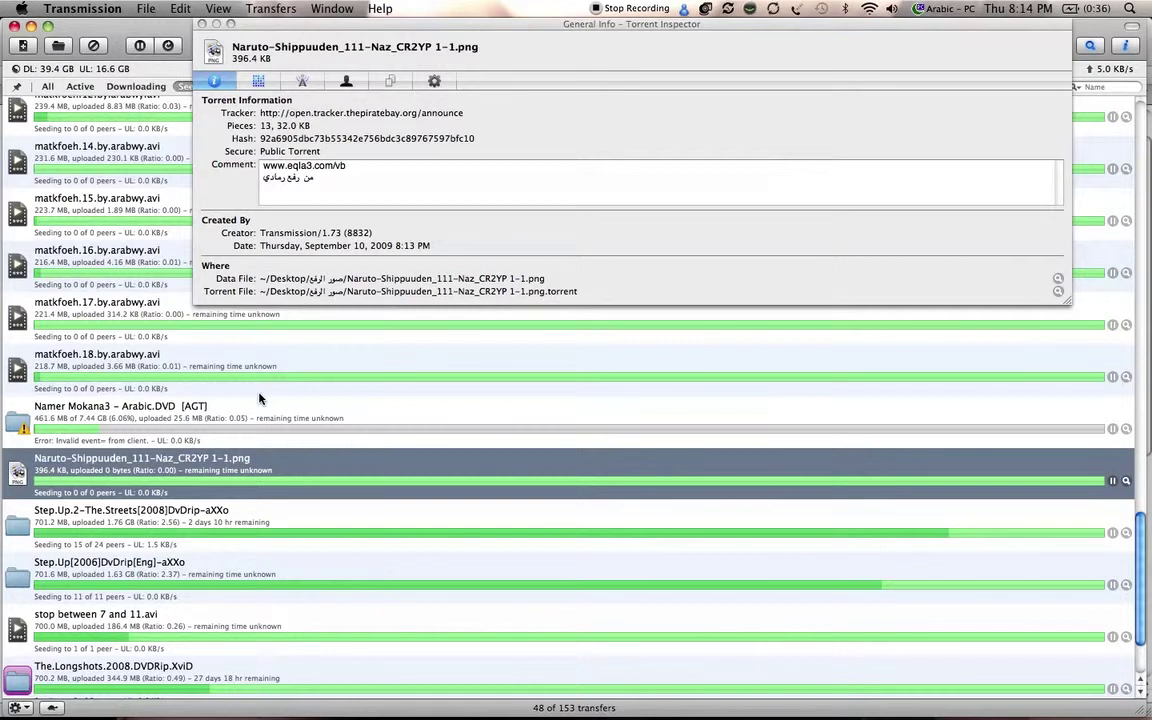
pyautogui.scroll(-3, 259, 399)
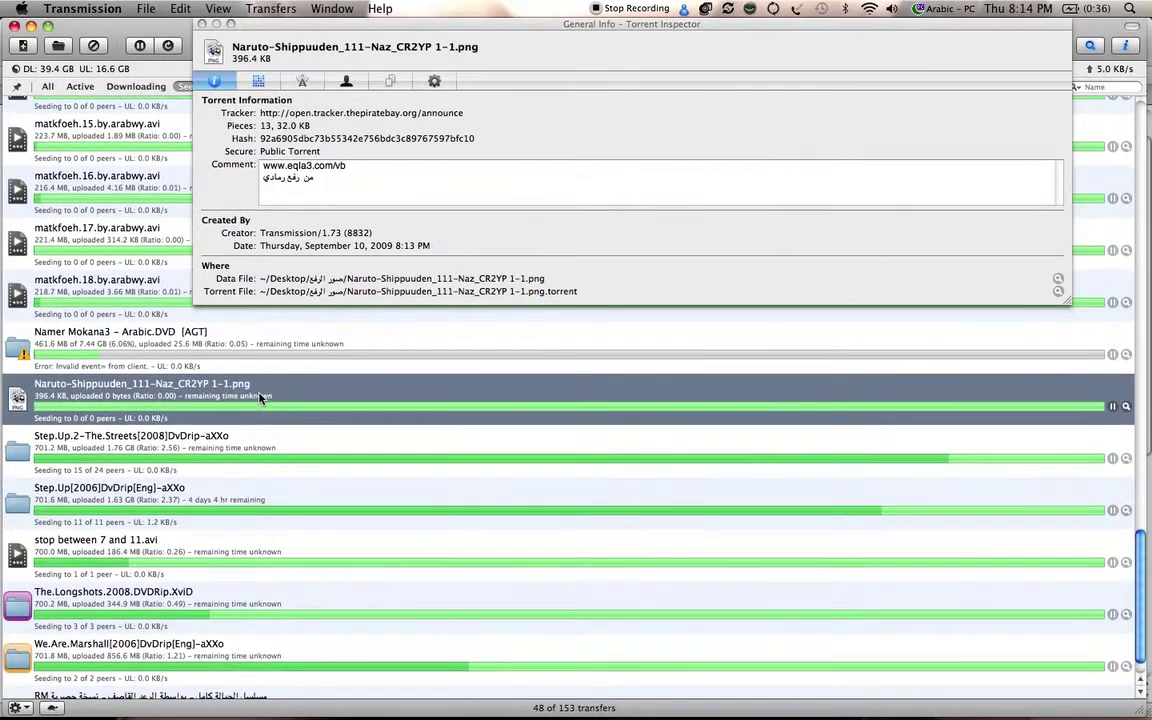
pyautogui.press('super+i')
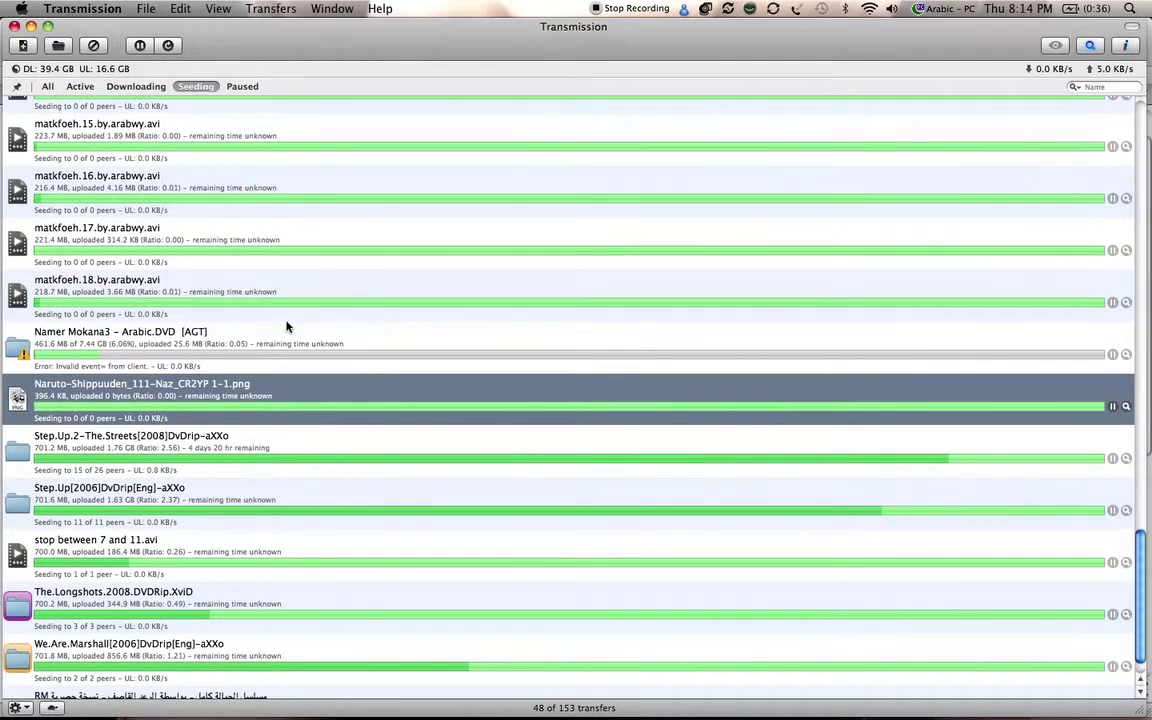
# Switch to the Mininova upload page in Firefox and choose Naruto-Shippuuden_111-Naz_CR2YP 1-1.png.torrent from the desktop folder صور الرفع as the torrent file
pyautogui.press('F9')
pyautogui.click(642, 259)
pyautogui.scroll(-5, 642, 259)
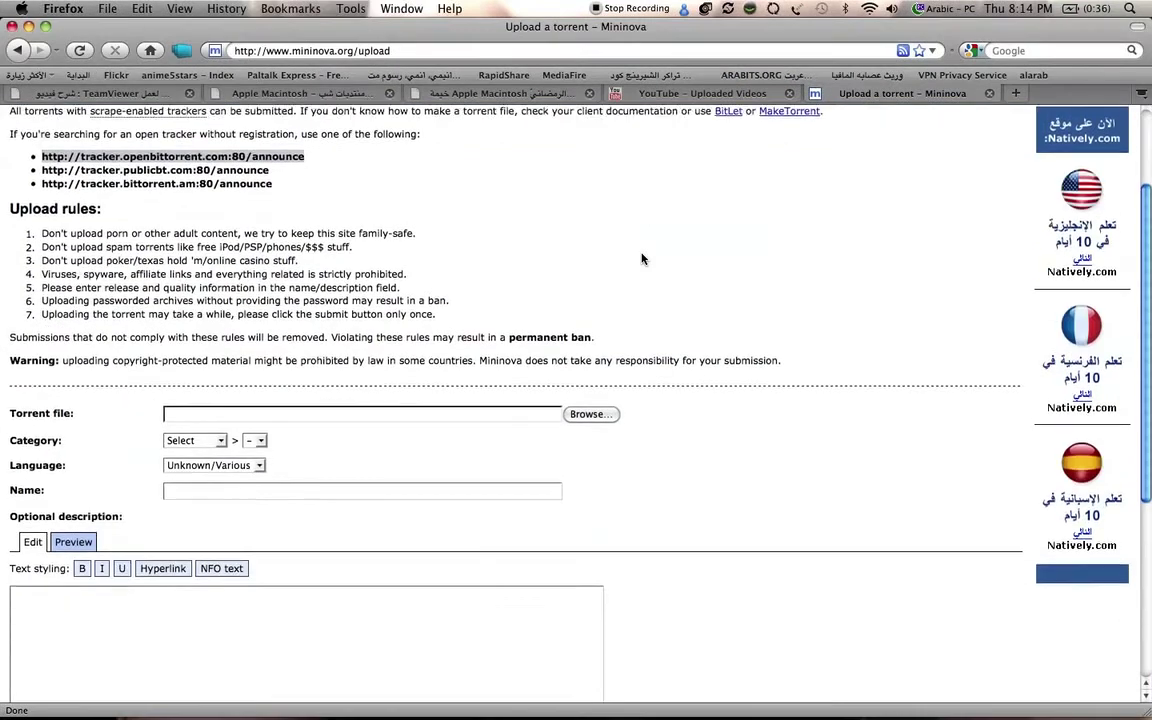
pyautogui.click(605, 271)
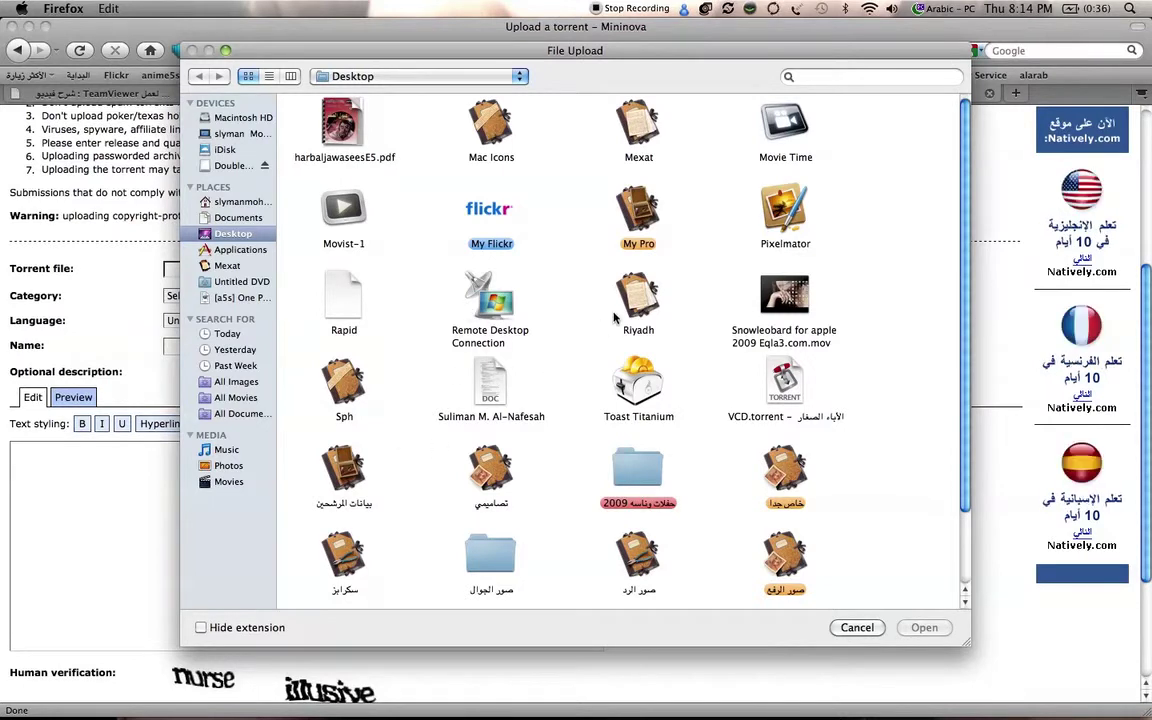
pyautogui.scroll(-2, 700, 400)
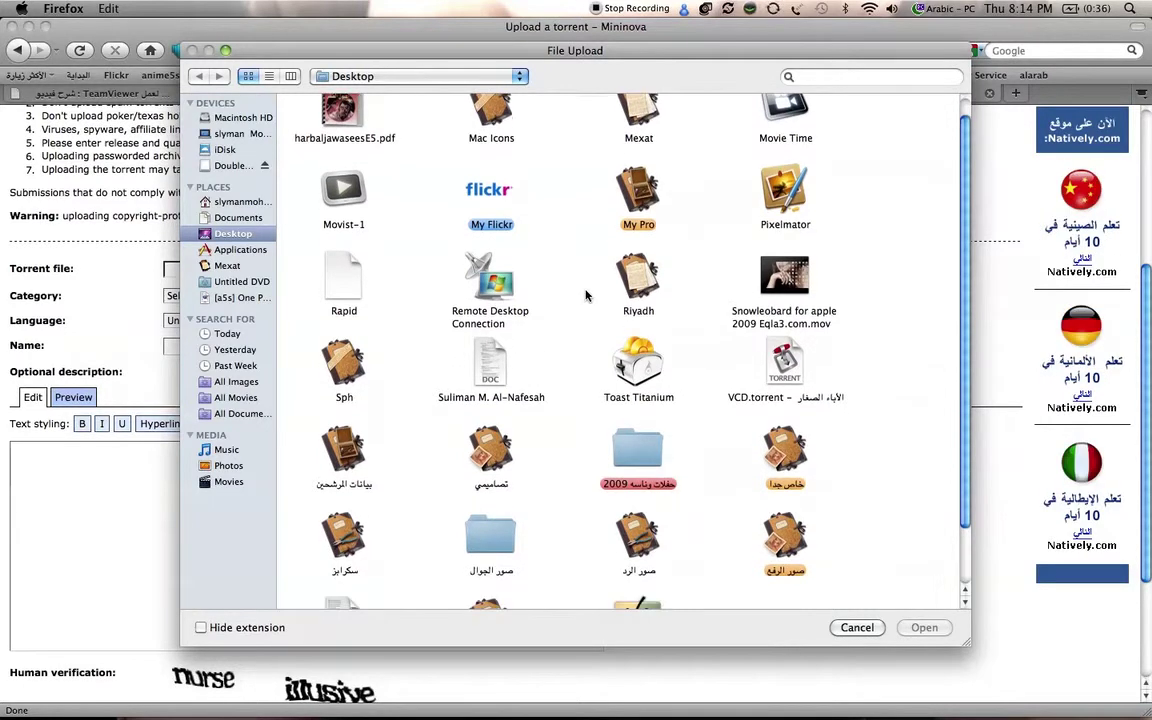
pyautogui.doubleClick(785, 537)
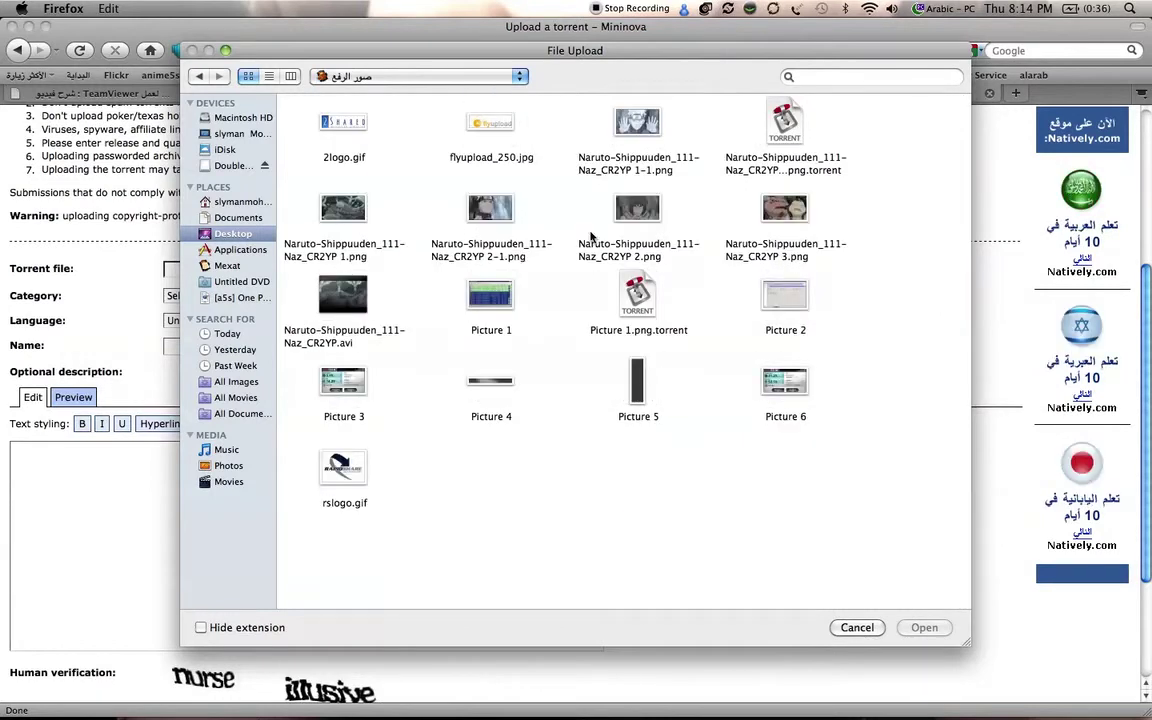
pyautogui.click(779, 140)
pyautogui.press('Return')
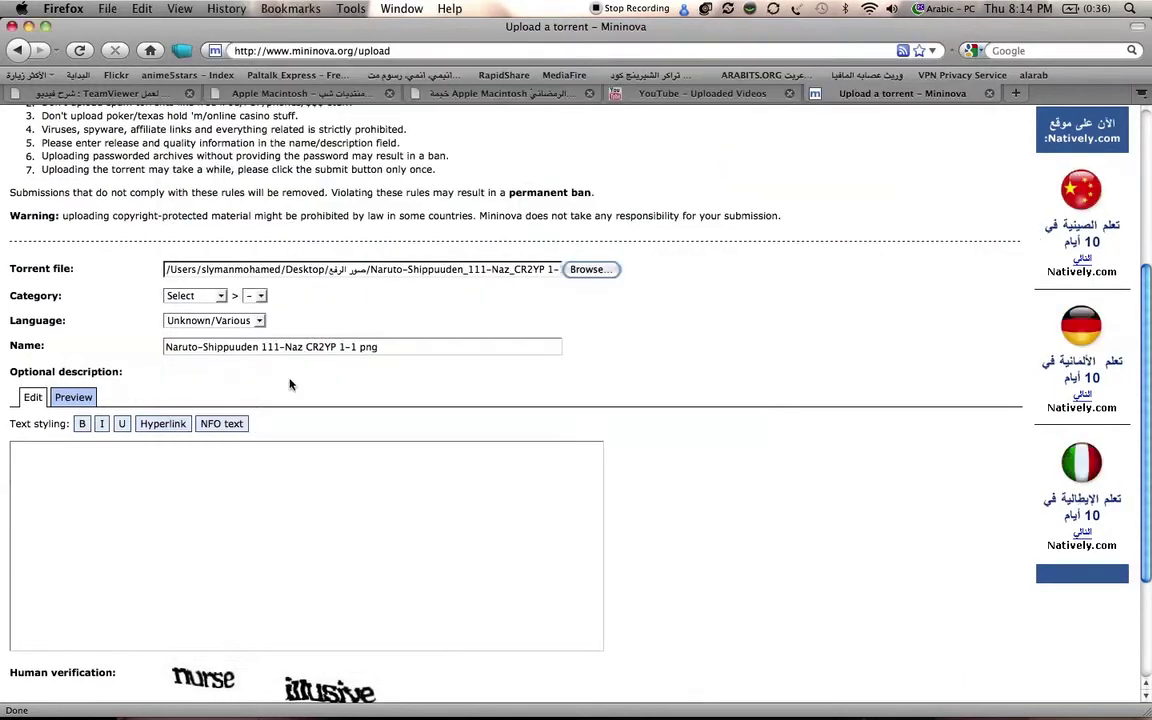
# Set the torrent's category to Other with the subcategory Other, and set its language to Arabic
pyautogui.scroll(-1, 254, 397)
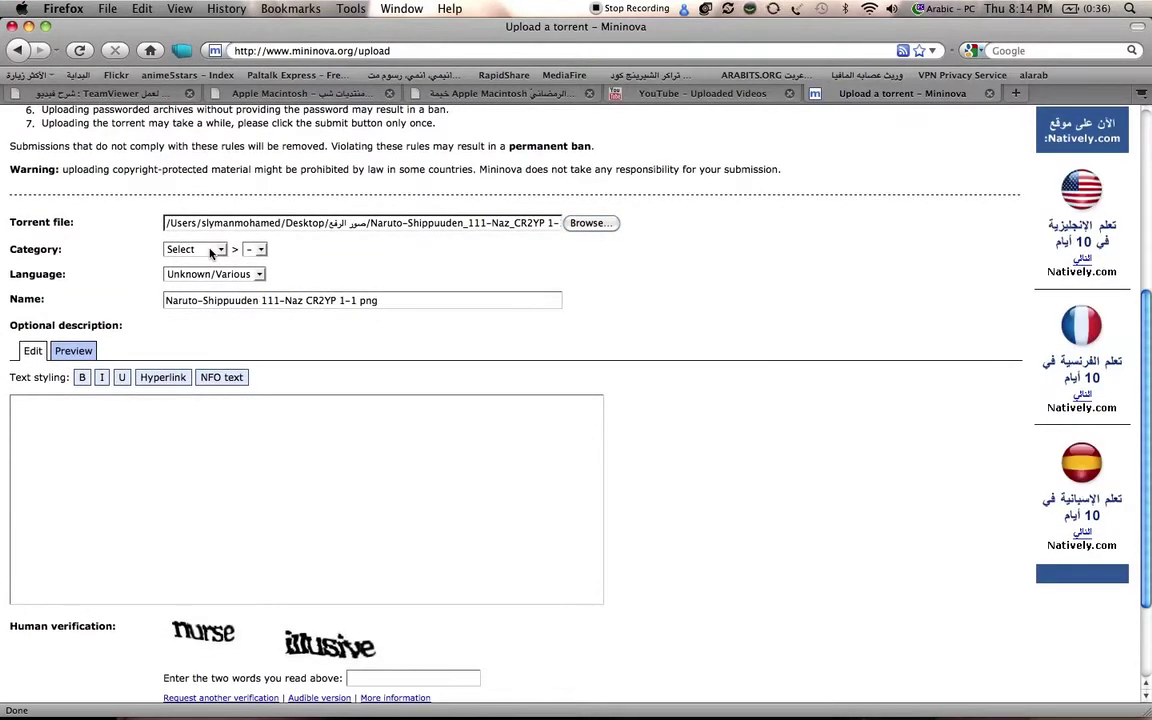
pyautogui.click(211, 250)
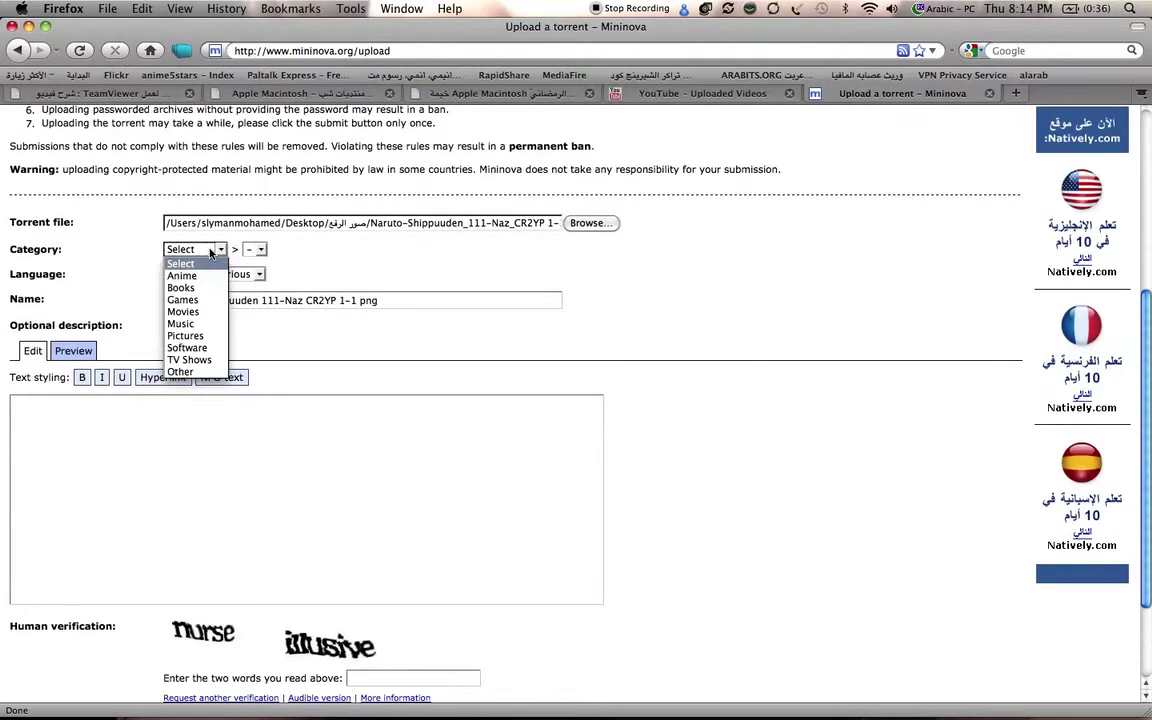
pyautogui.click(218, 375)
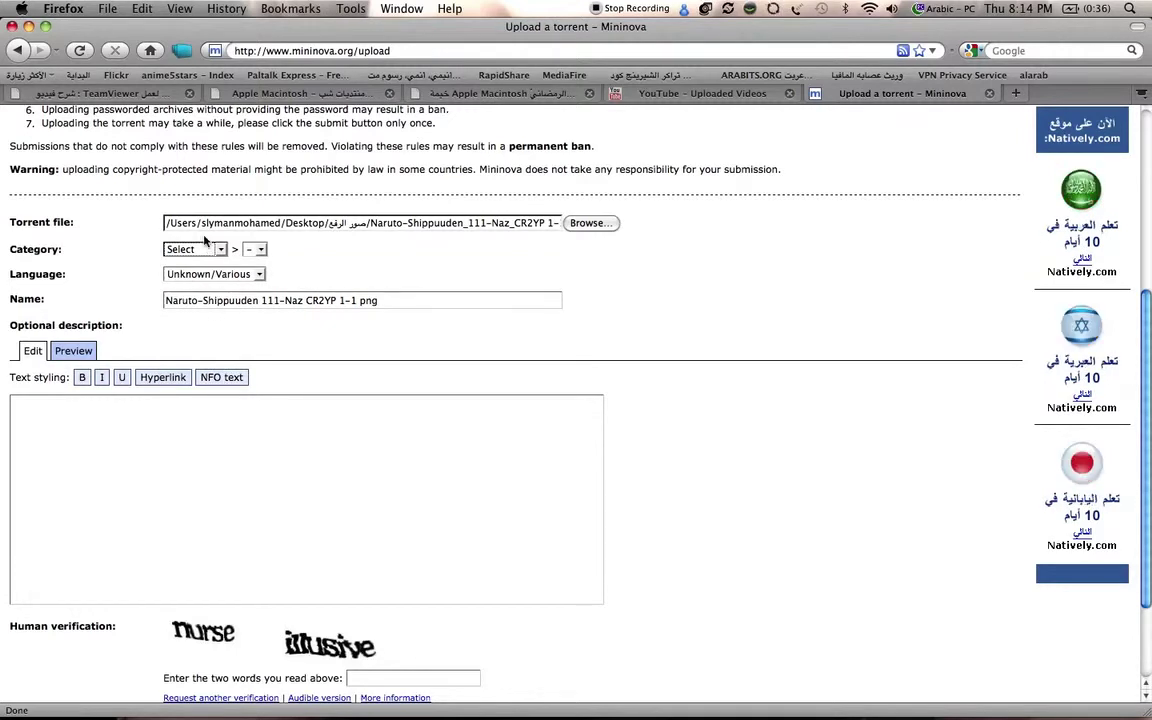
pyautogui.click(213, 252)
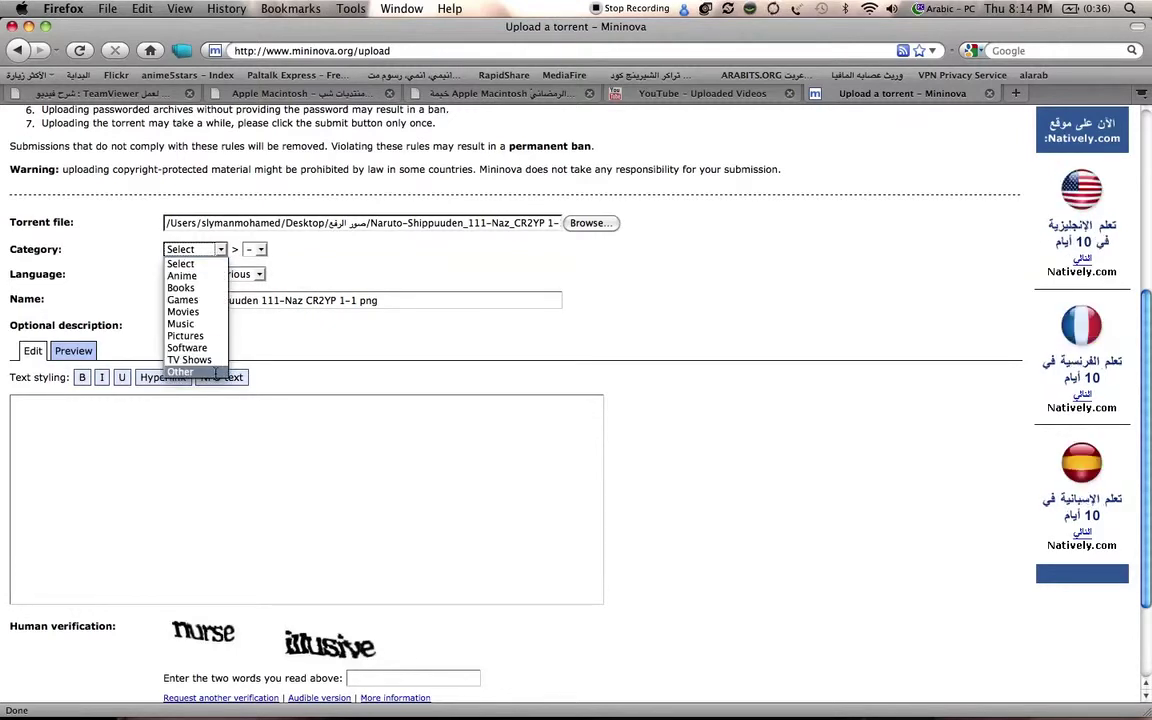
pyautogui.click(215, 373)
pyautogui.click(256, 249)
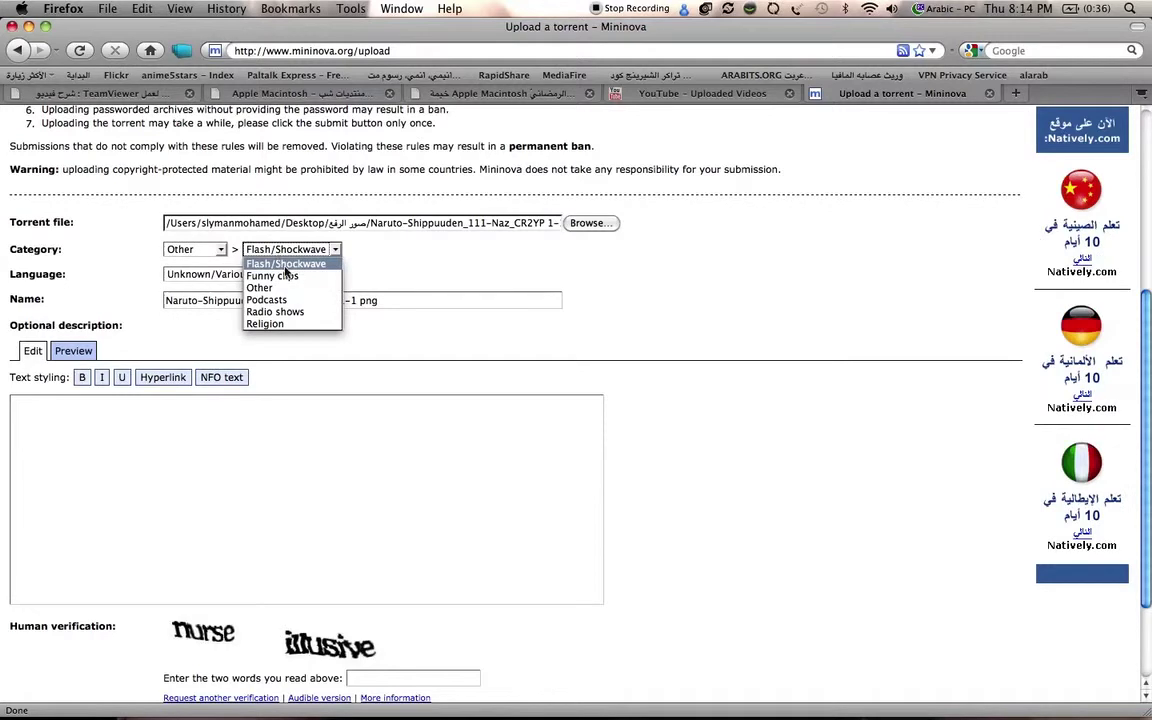
pyautogui.click(287, 294)
pyautogui.click(257, 274)
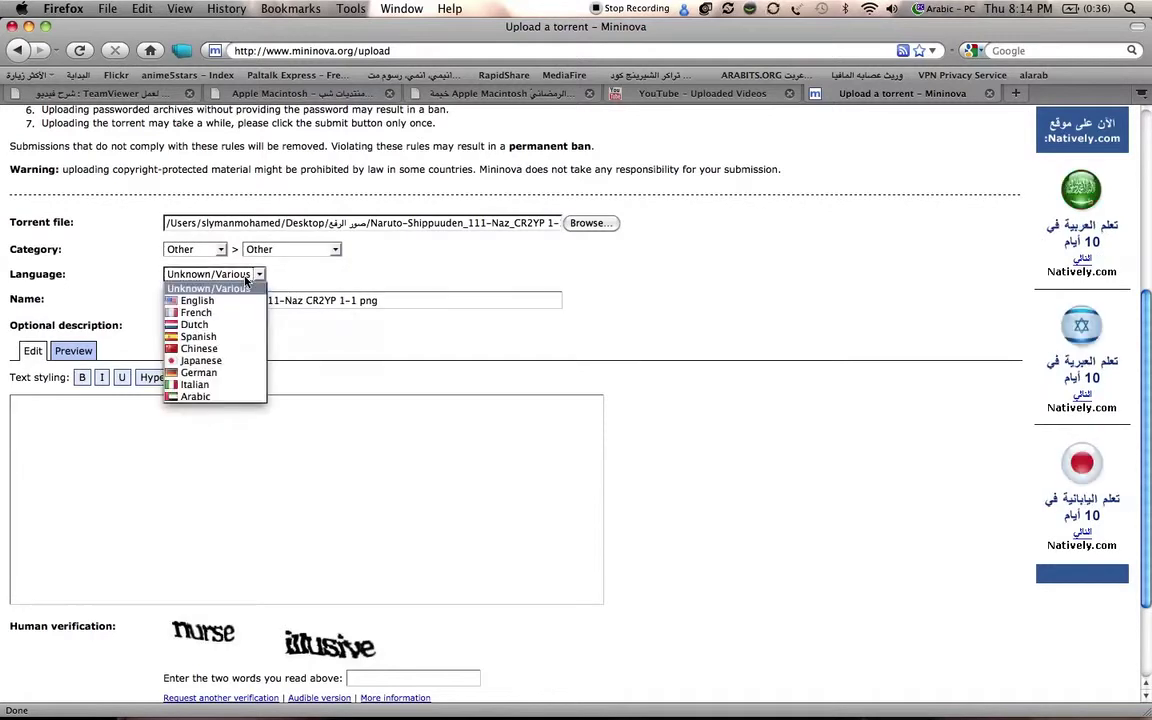
pyautogui.click(200, 396)
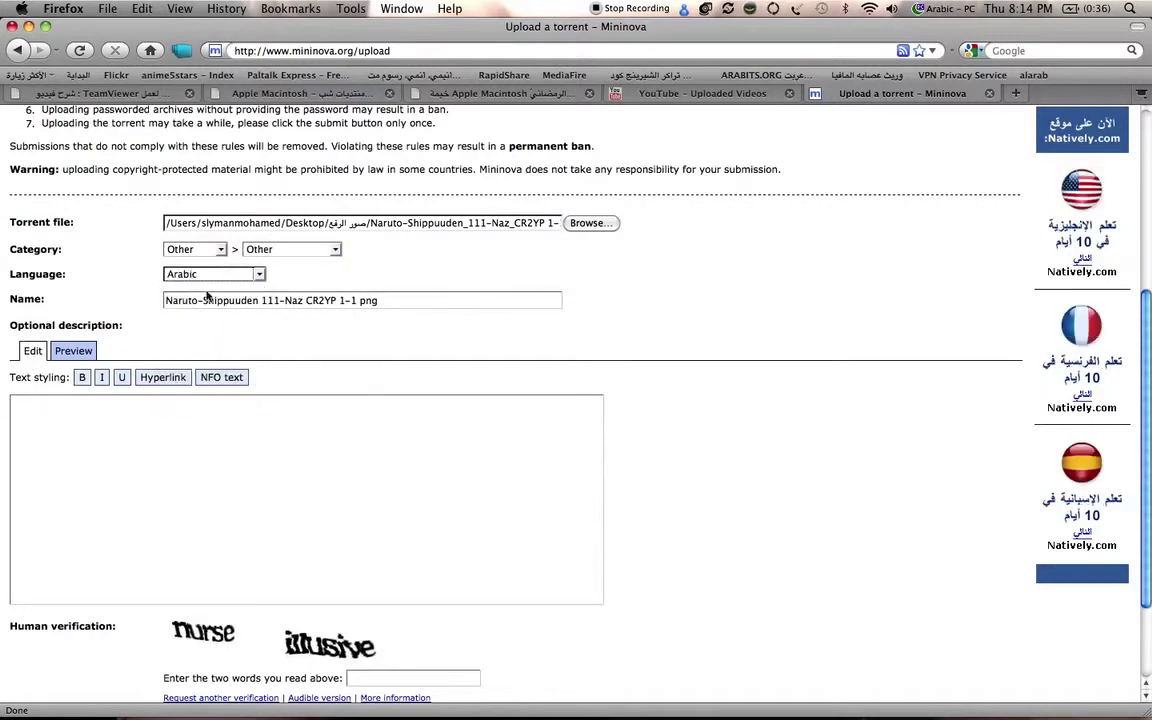
pyautogui.click(212, 248)
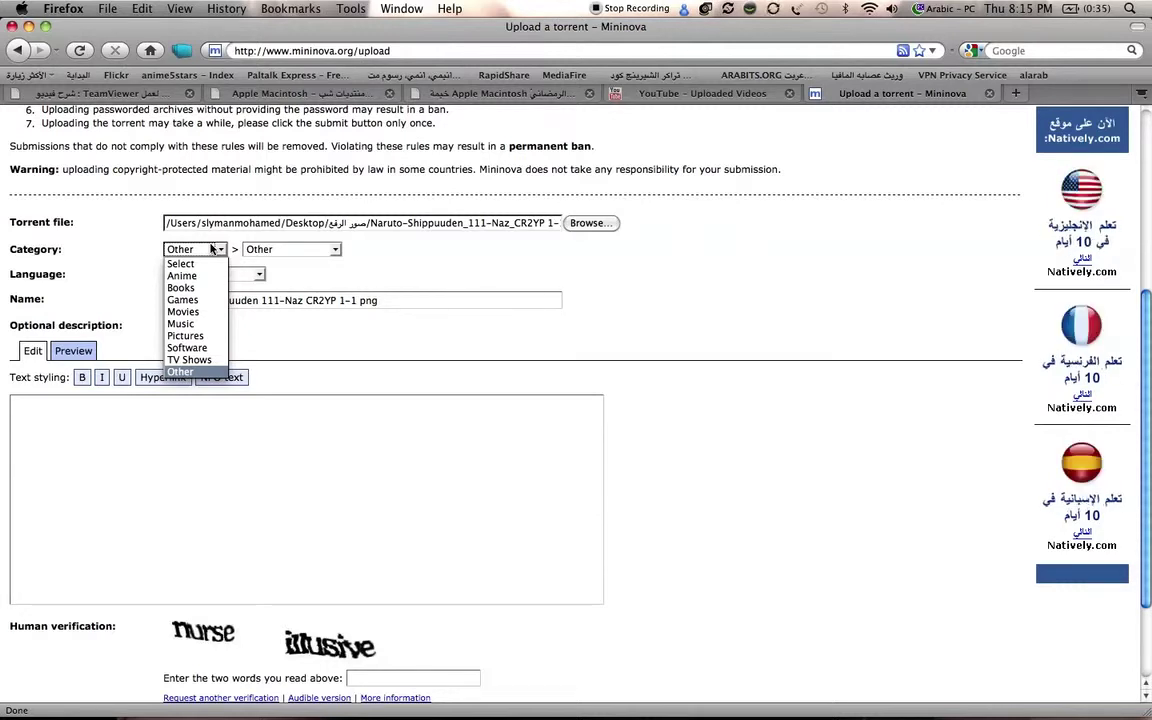
pyautogui.click(212, 249)
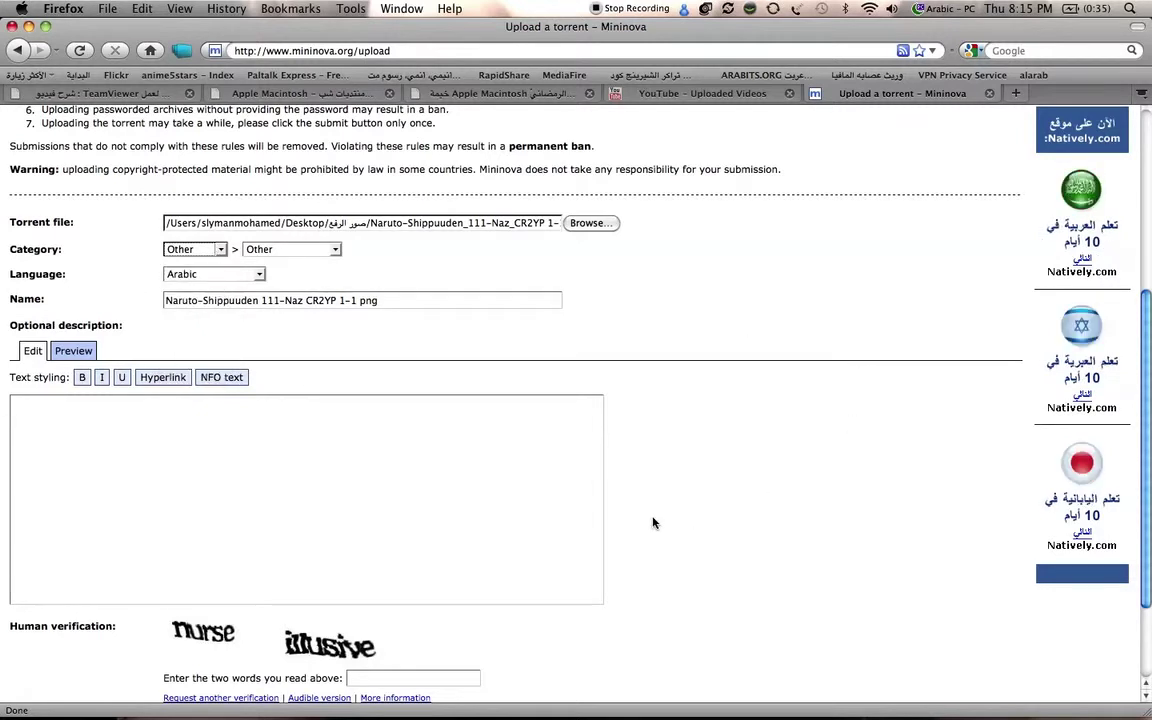
# Leave the optional description empty, fill in the human verification words using the English keyboard layout, and try to submit the torrent
pyautogui.scroll(-3, 654, 523)
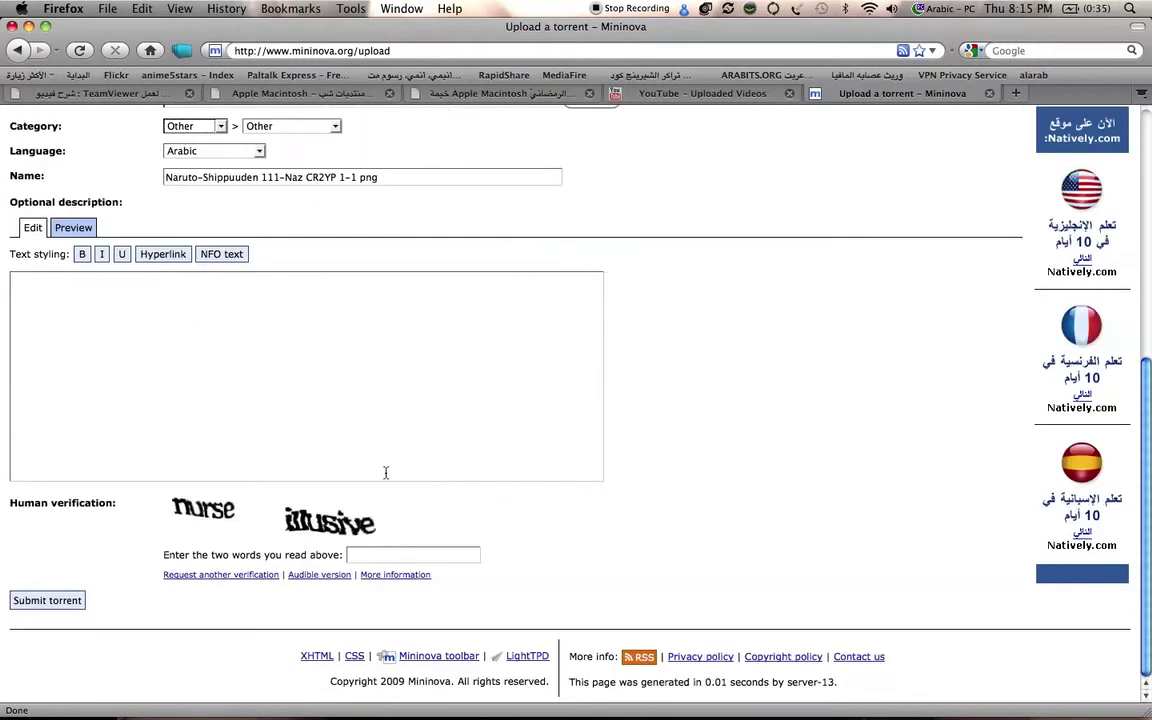
pyautogui.click(175, 410)
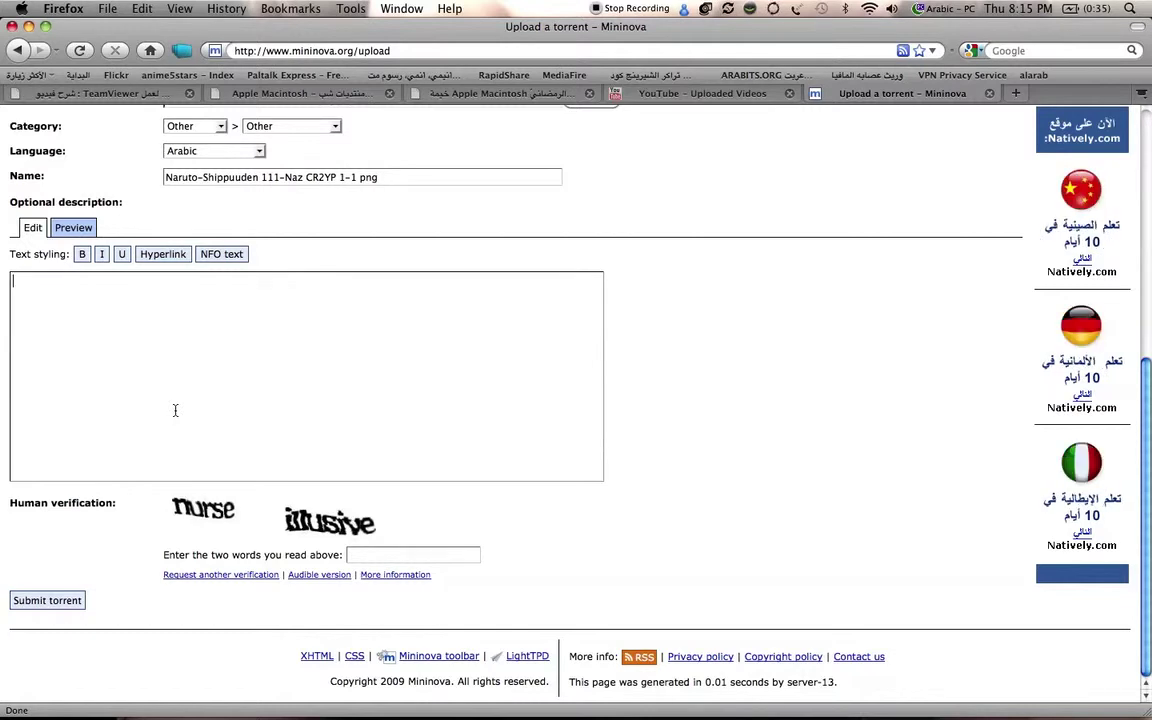
pyautogui.click(440, 557)
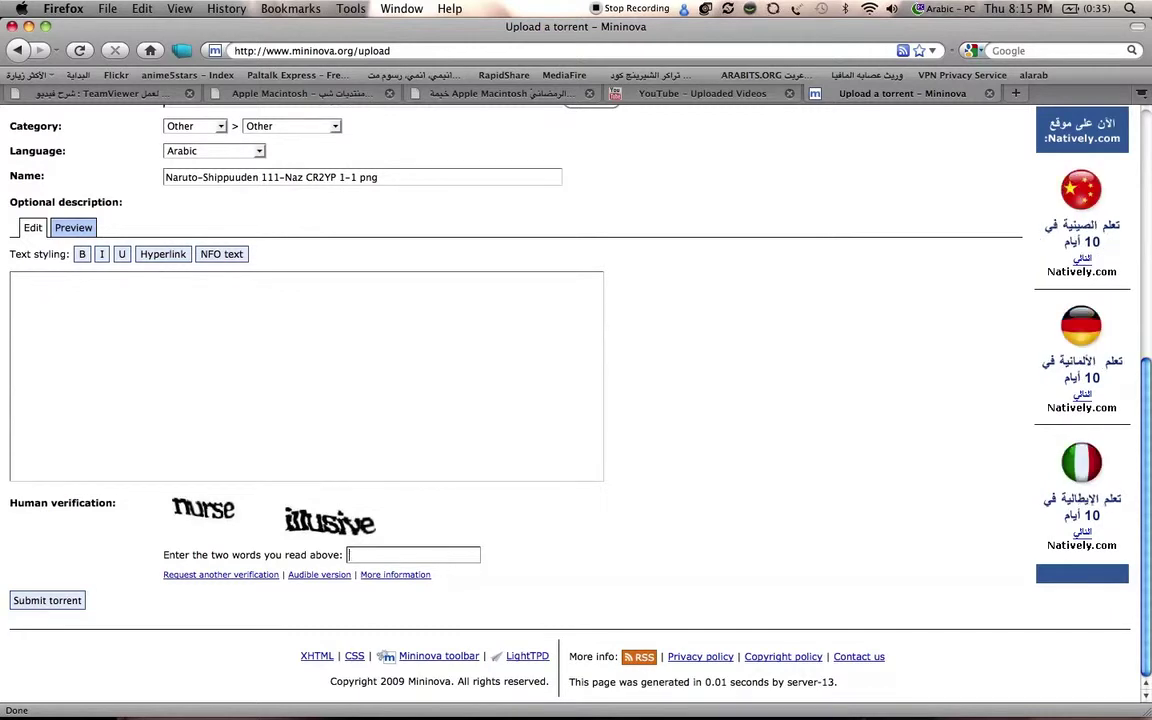
pyautogui.press('super+space')
pyautogui.write('N')
pyautogui.press('BackSpace')
pyautogui.write('N')
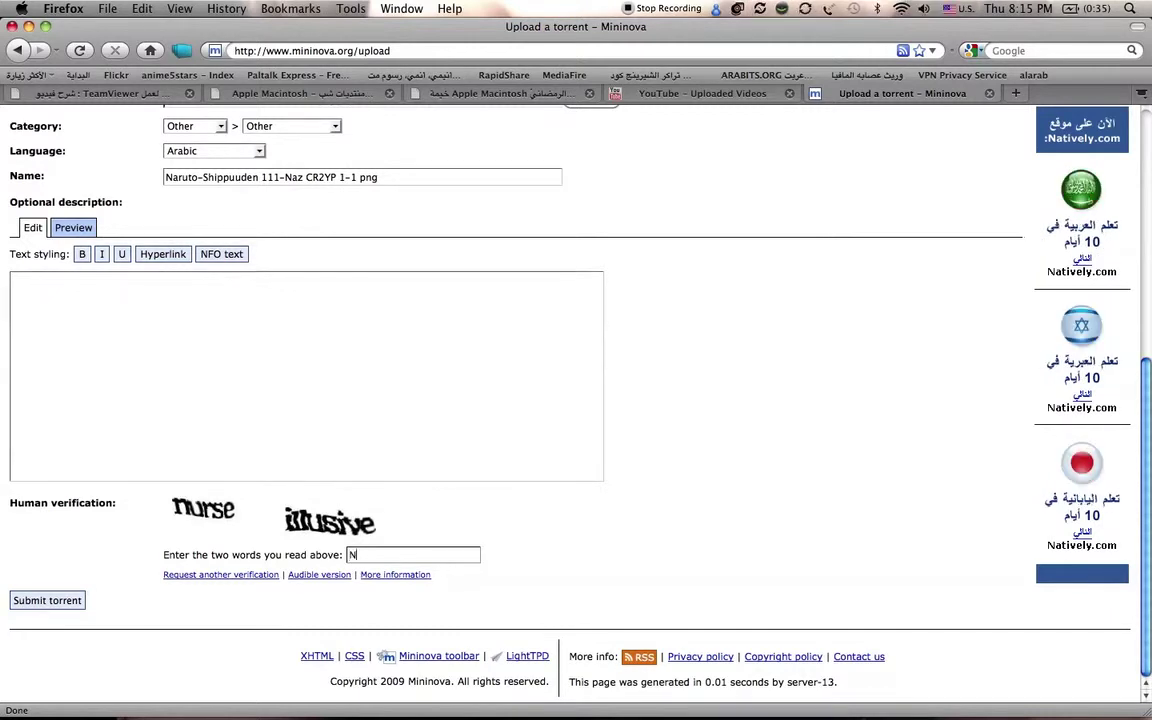
pyautogui.write('urse')
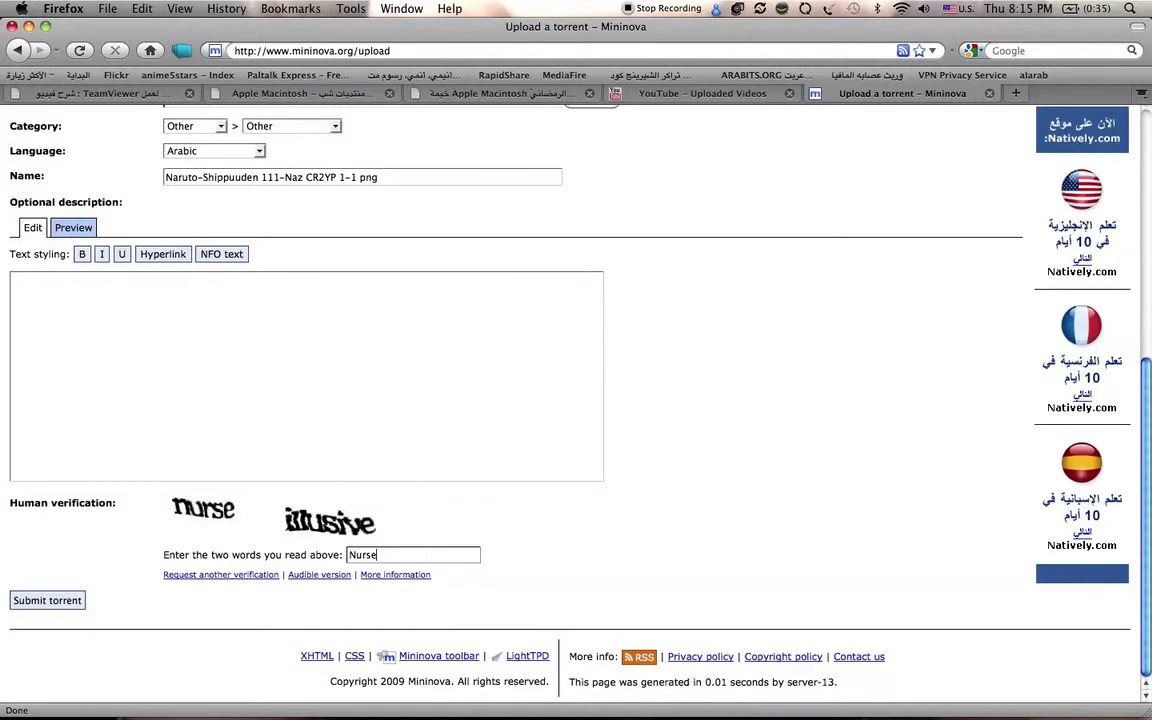
pyautogui.write(' i')
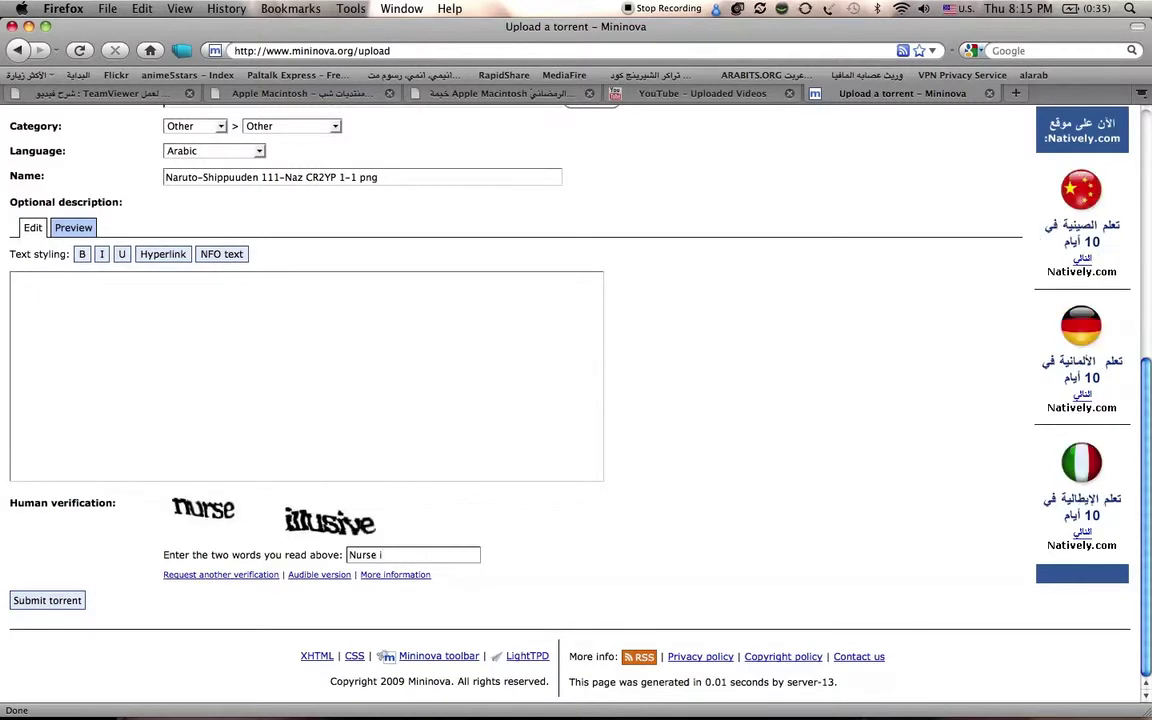
pyautogui.write('u')
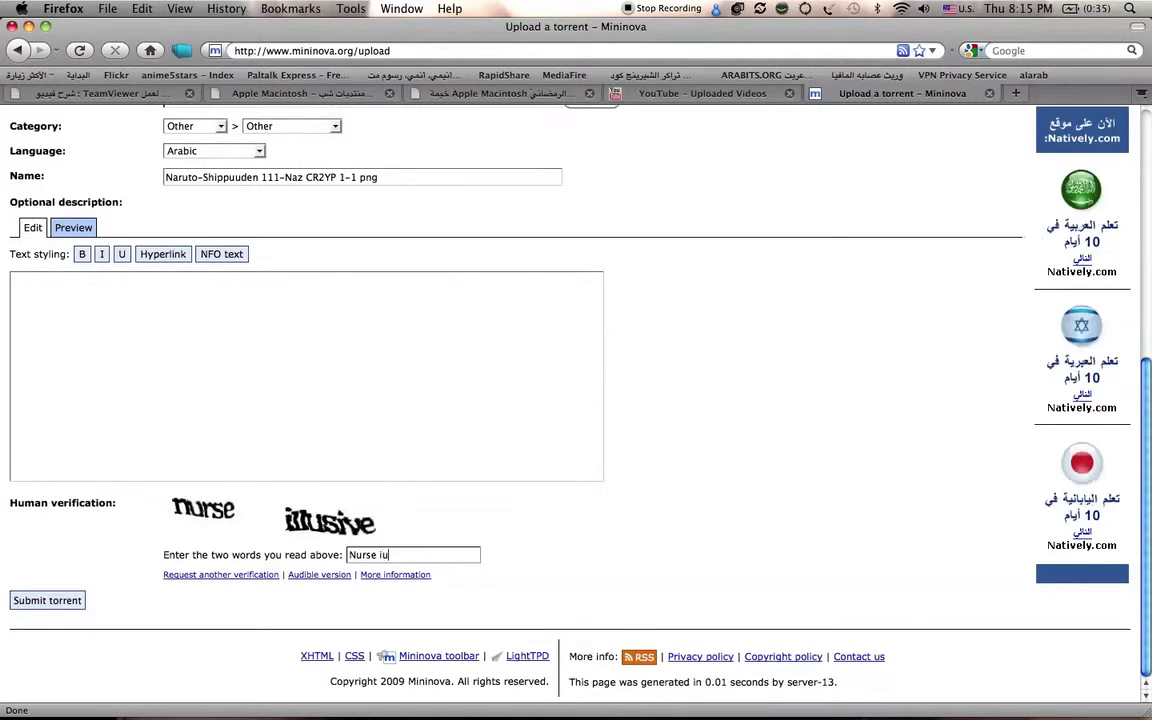
pyautogui.write('u')
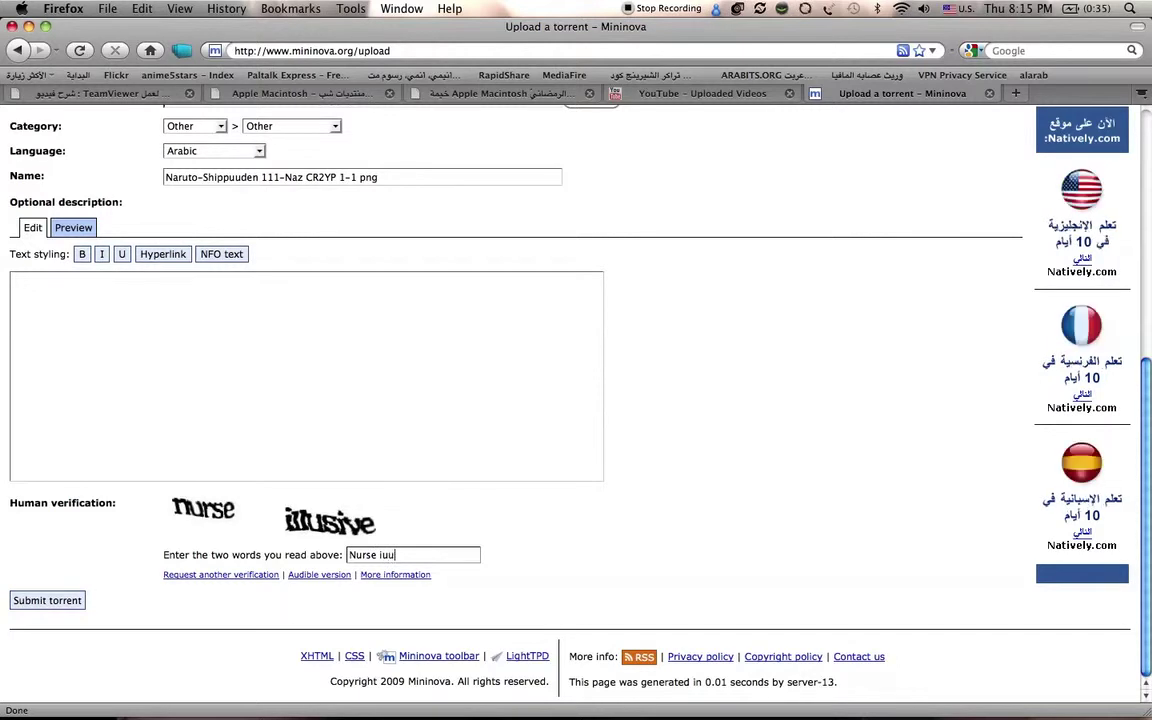
pyautogui.write('sive')
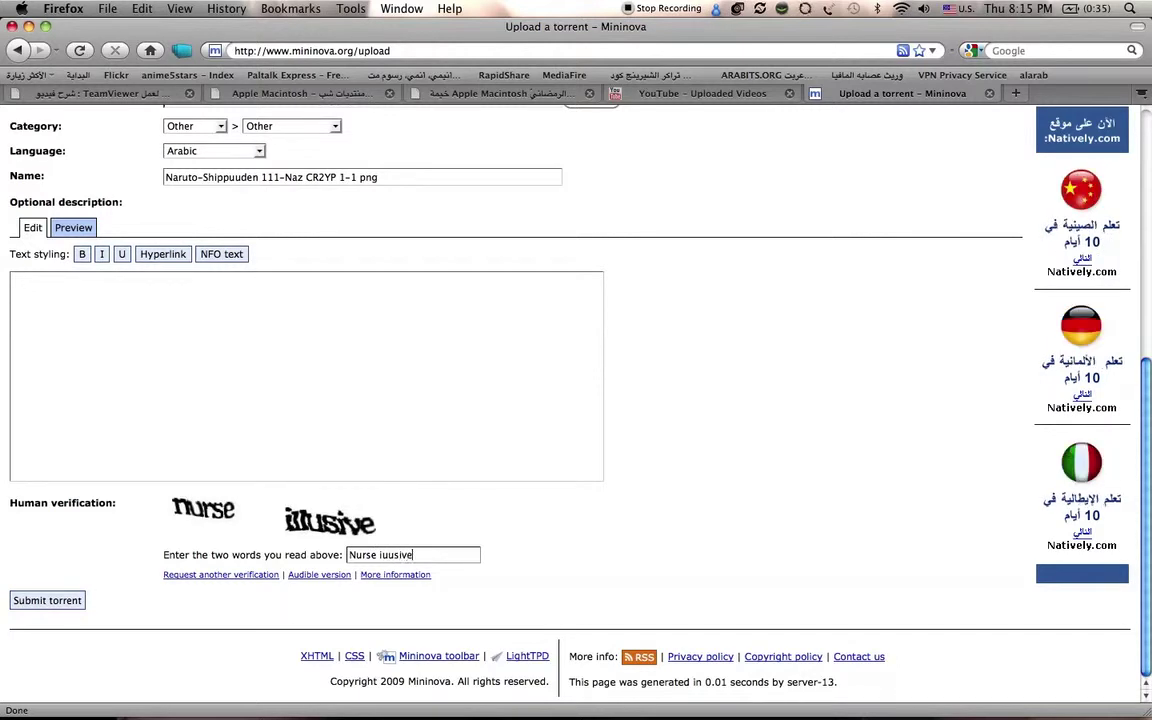
pyautogui.click(36, 602)
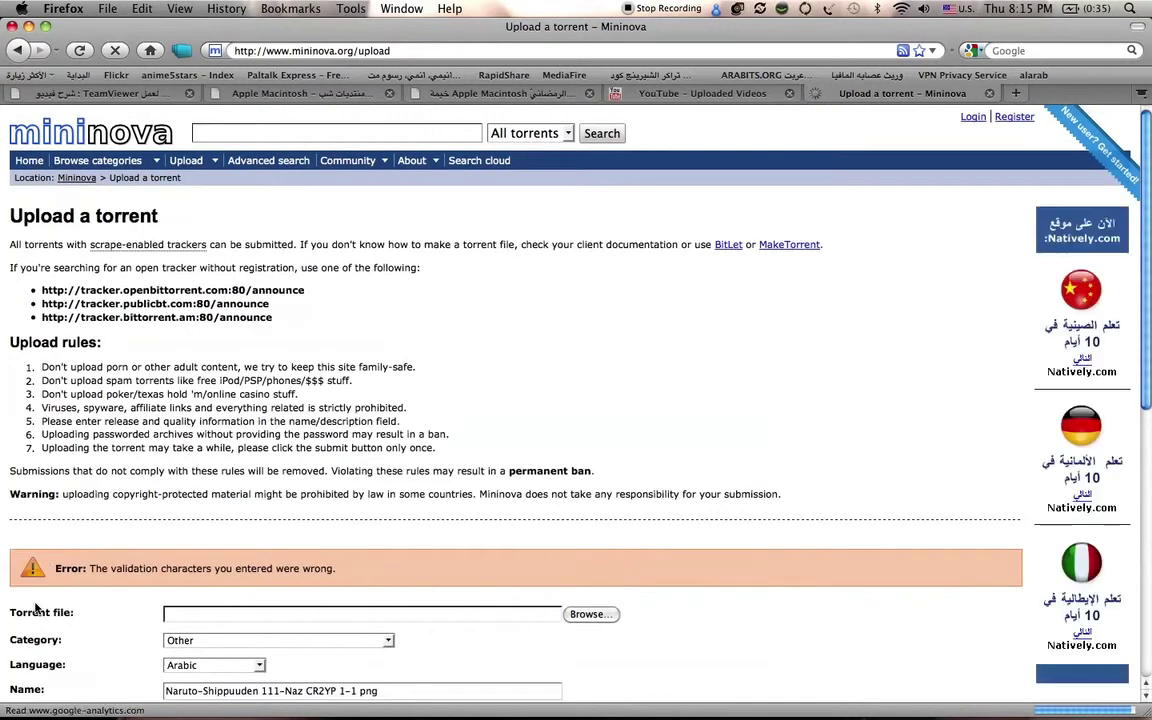
# Choose Naruto-Shippuuden_111-Naz_CR2YP 1-1.png.torrent again as the torrent file to upload
pyautogui.scroll(-4, 50, 605)
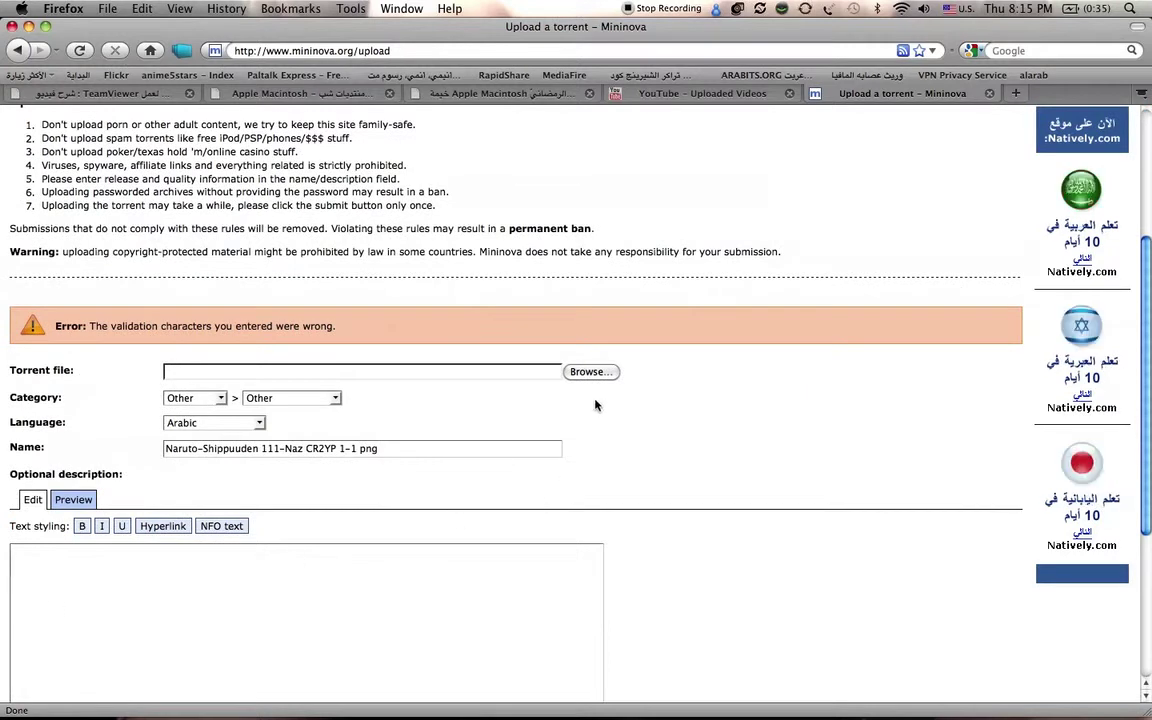
pyautogui.click(591, 372)
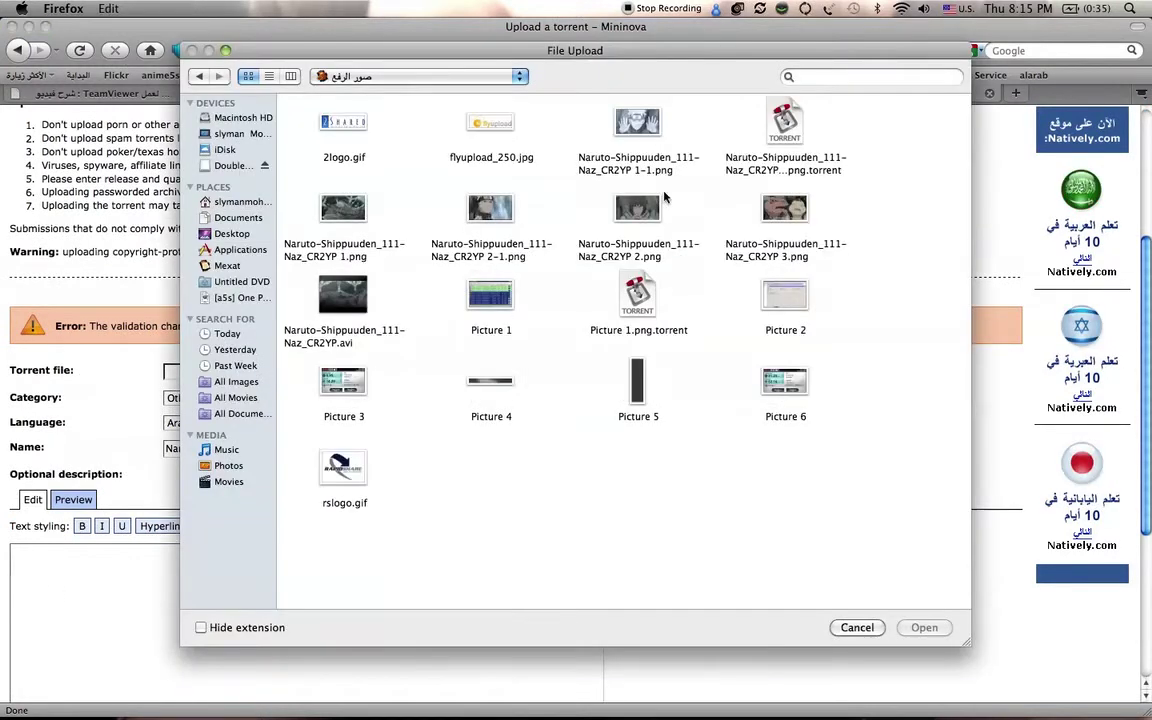
pyautogui.doubleClick(785, 160)
# Clear the attempted entry from the human verification field and request another verification
pyautogui.scroll(-5, 505, 518)
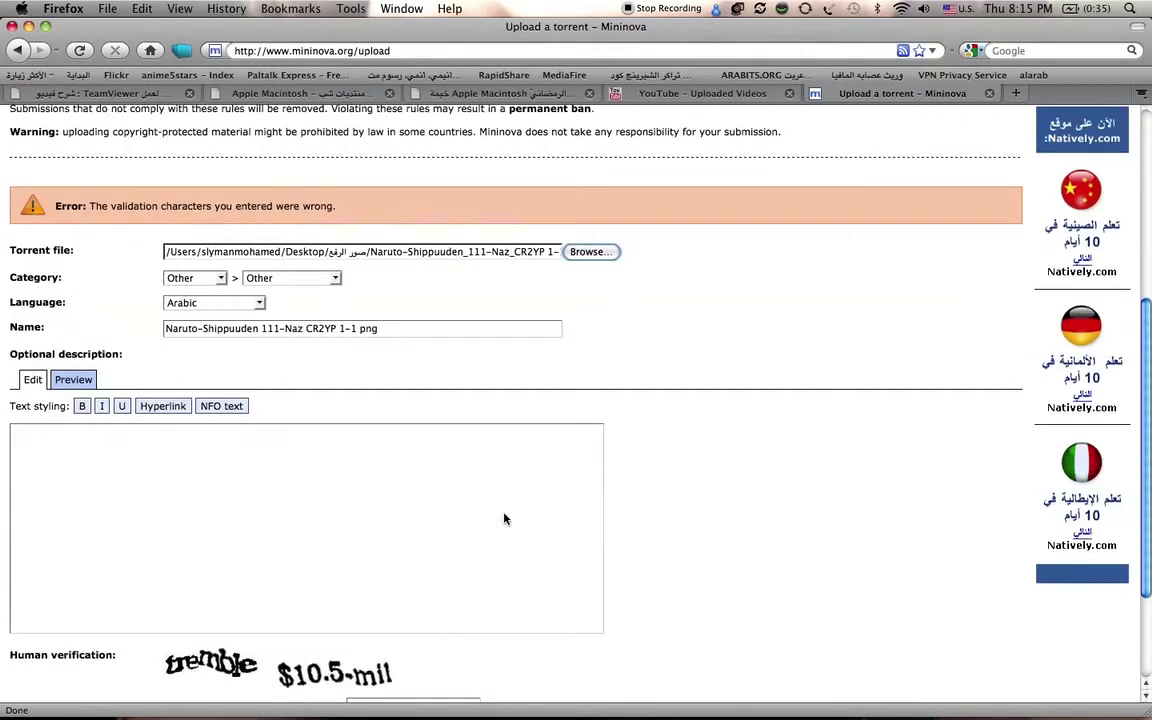
pyautogui.click(413, 556)
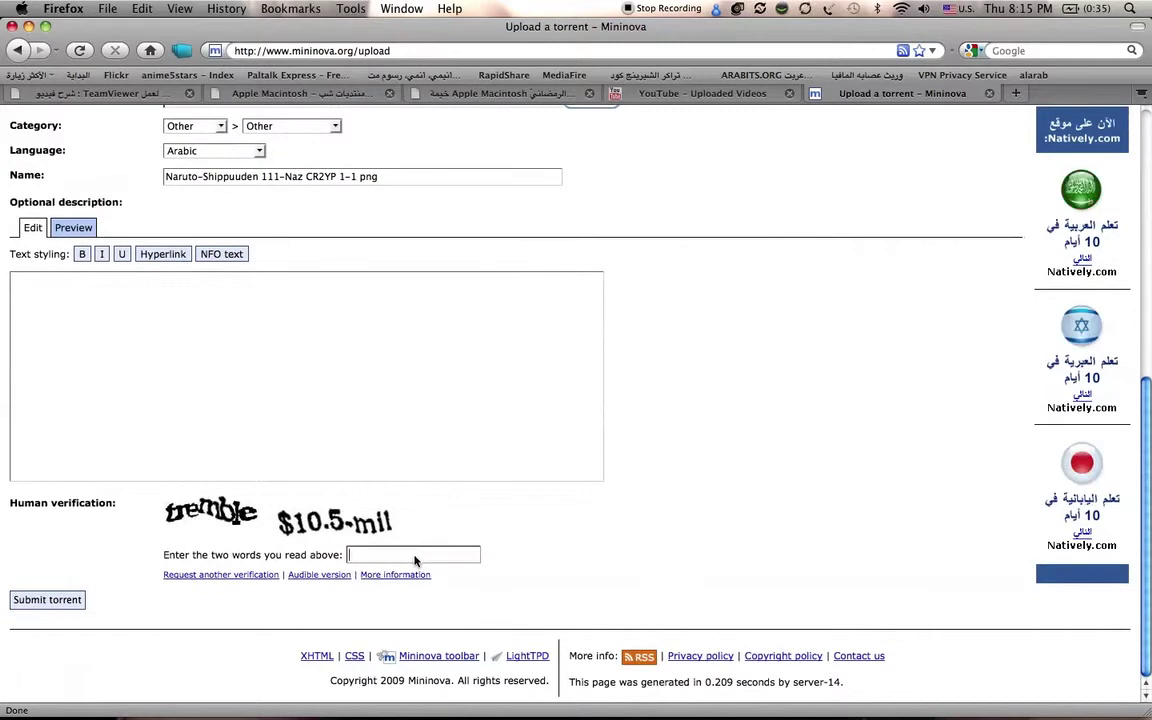
pyautogui.write('q')
pyautogui.press('BackSpace')
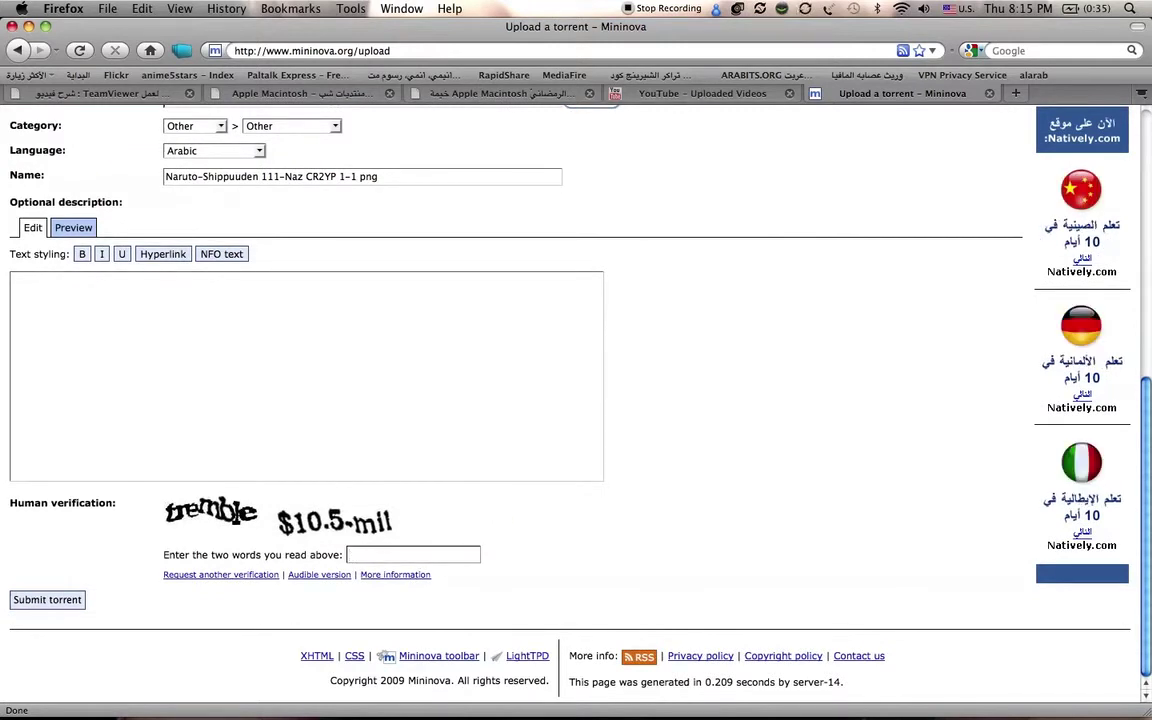
pyautogui.write('a')
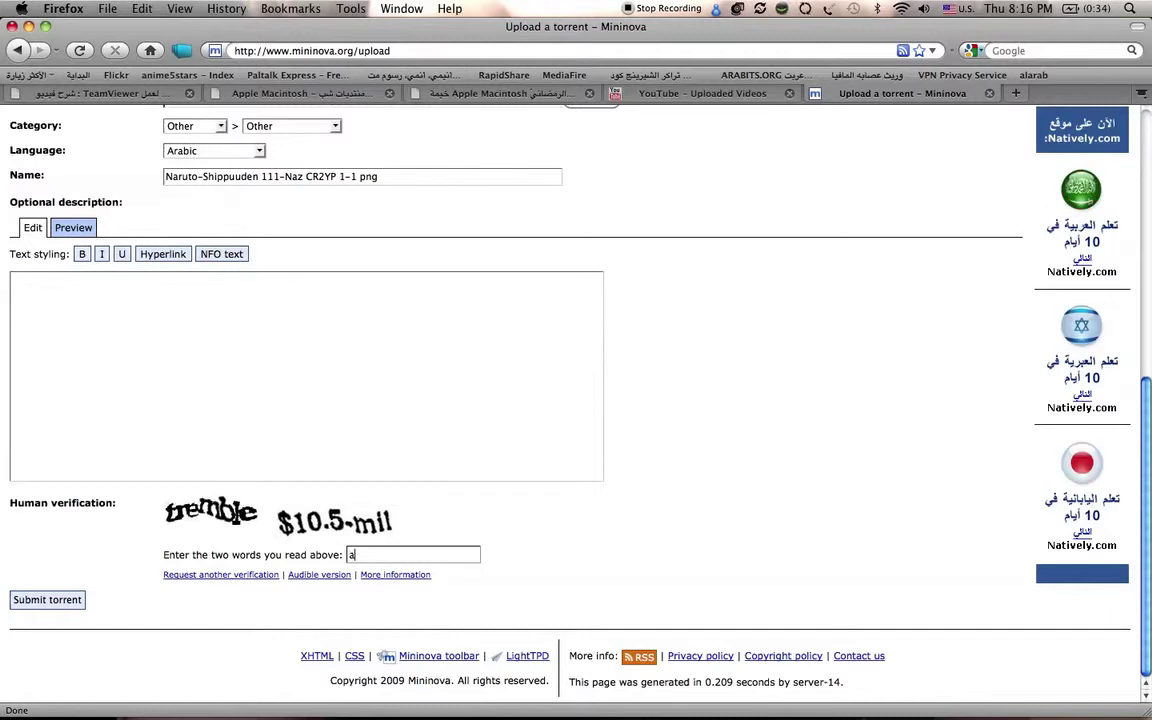
pyautogui.press('BackSpace')
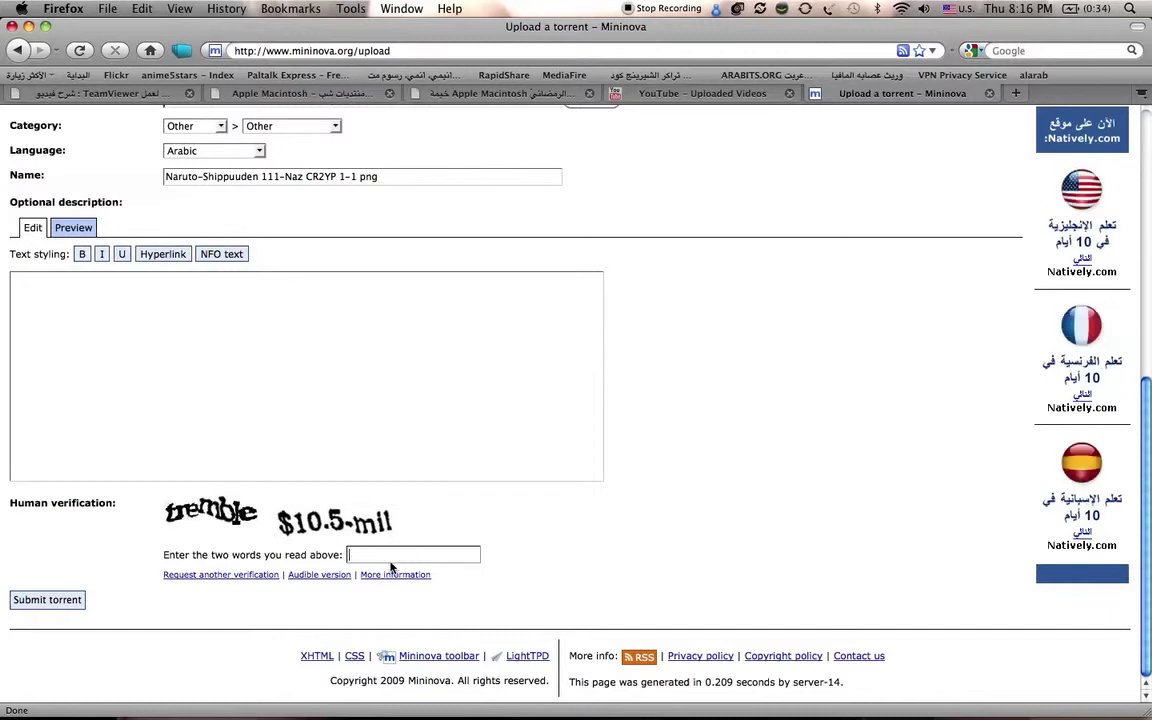
pyautogui.click(252, 577)
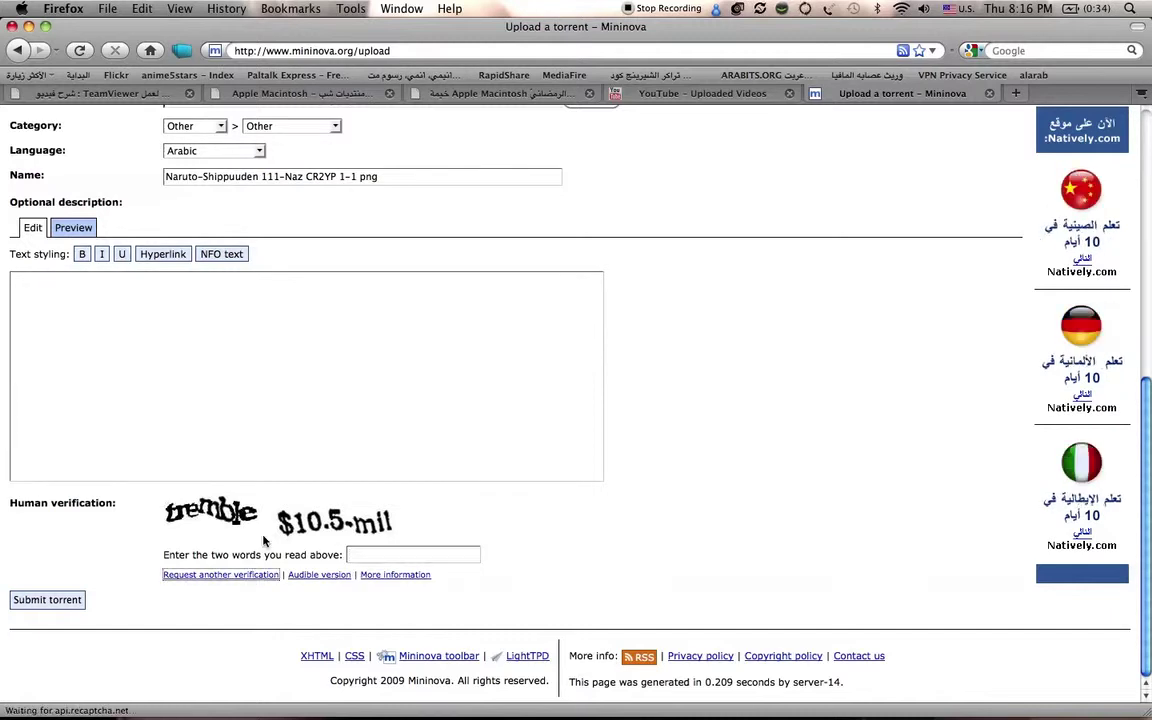
# Fill in the two words of the new human verification and try to submit the torrent
pyautogui.click(352, 556)
pyautogui.write('pal')
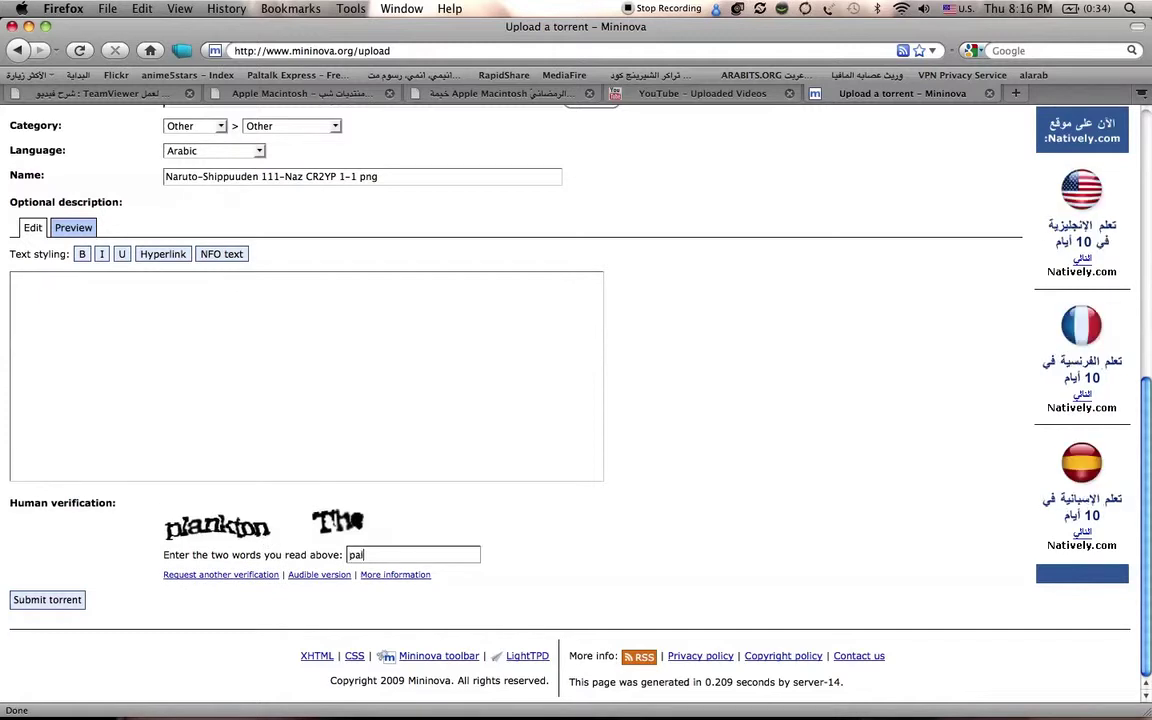
pyautogui.press('BackSpace')
pyautogui.write('lank')
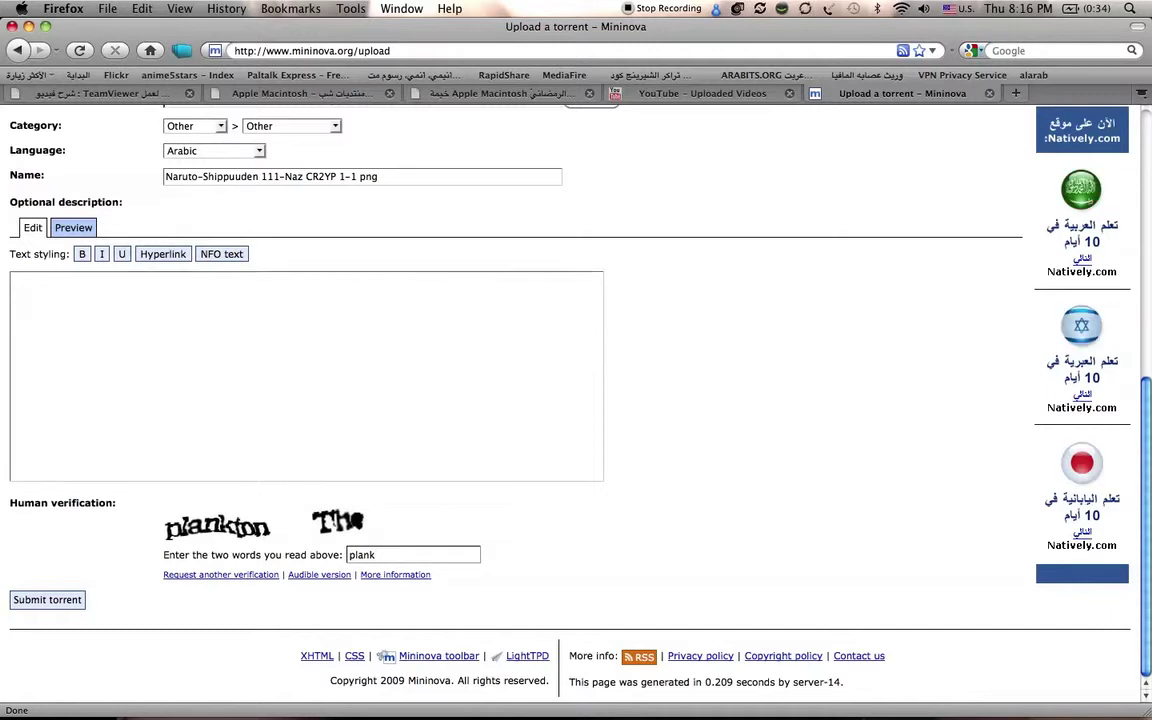
pyautogui.write('i')
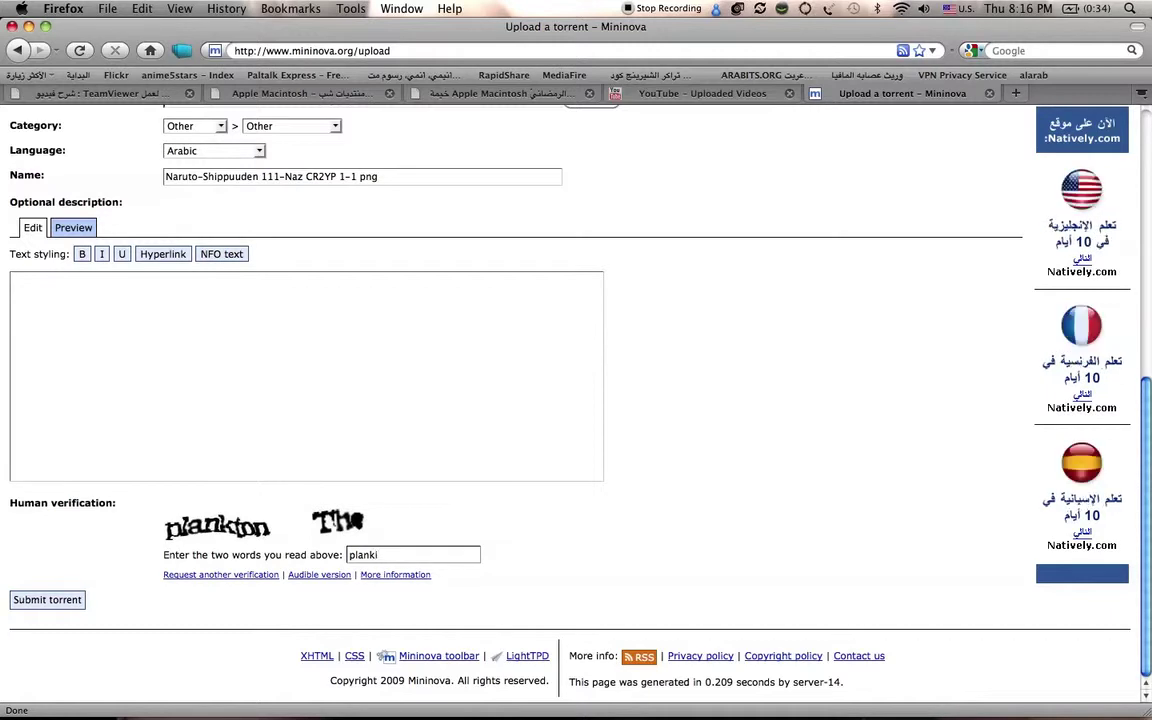
pyautogui.write('an')
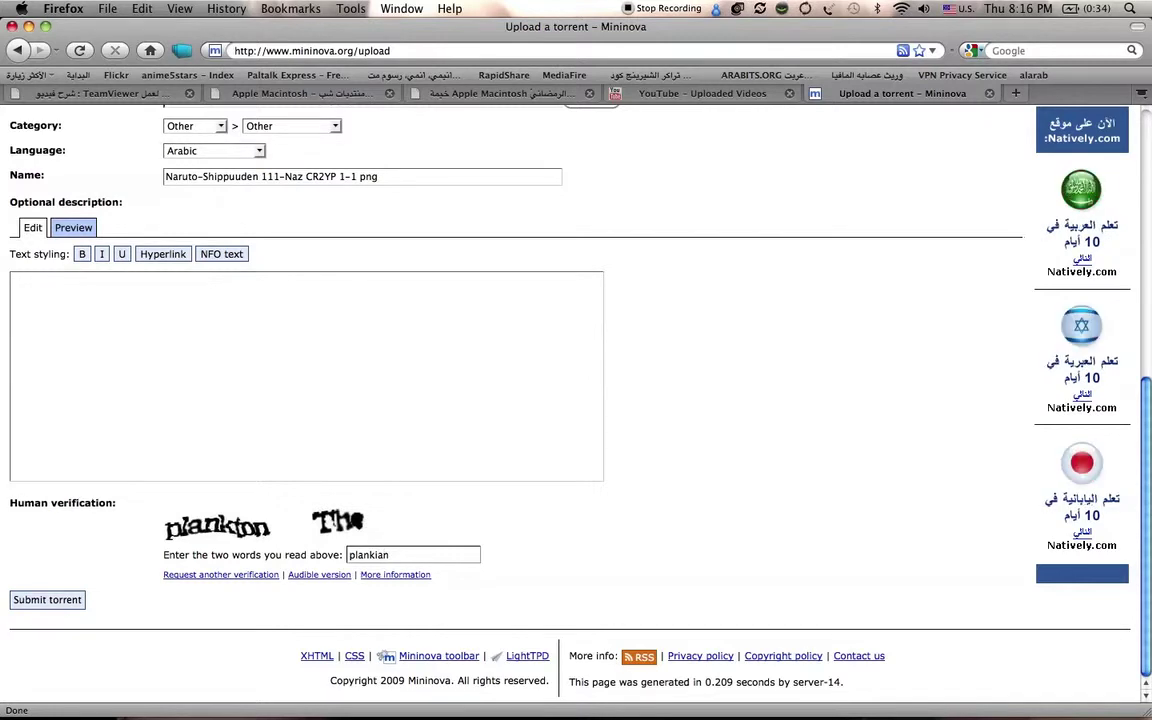
pyautogui.write(' the')
pyautogui.press('Return')
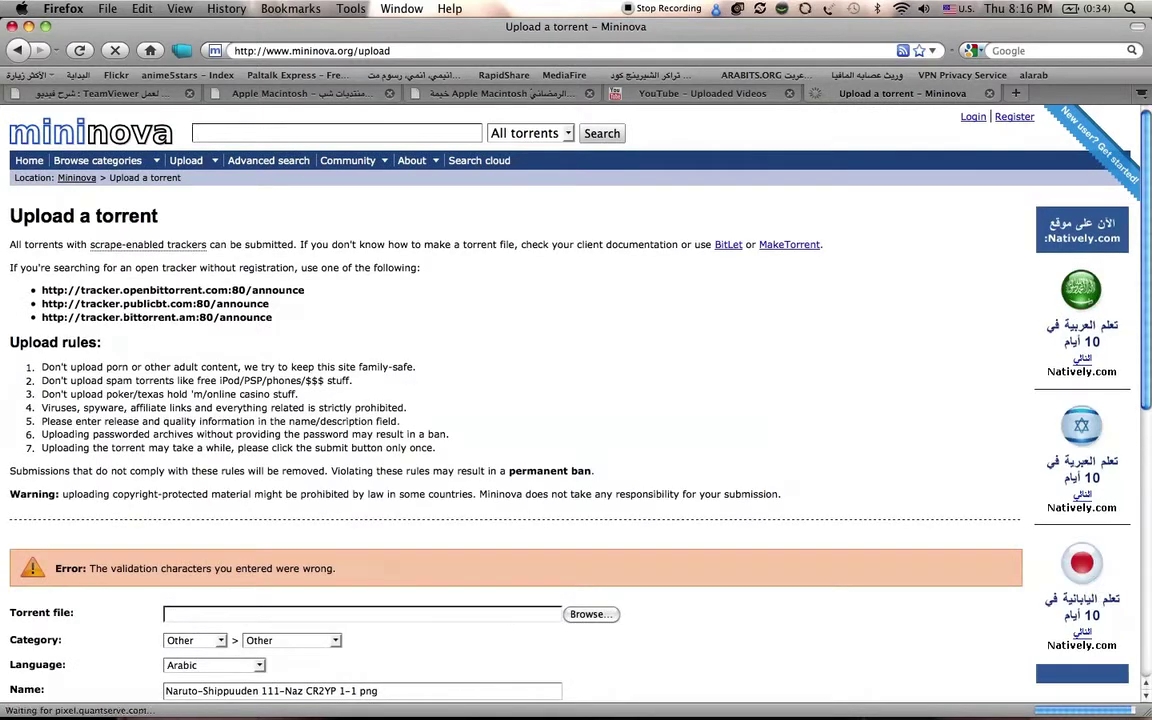
# Select Naruto-Shippuuden_111-Naz_CR2YP 1-1.png.torrent once more as the torrent file for the upload form
pyautogui.scroll(-3, 600, 470)
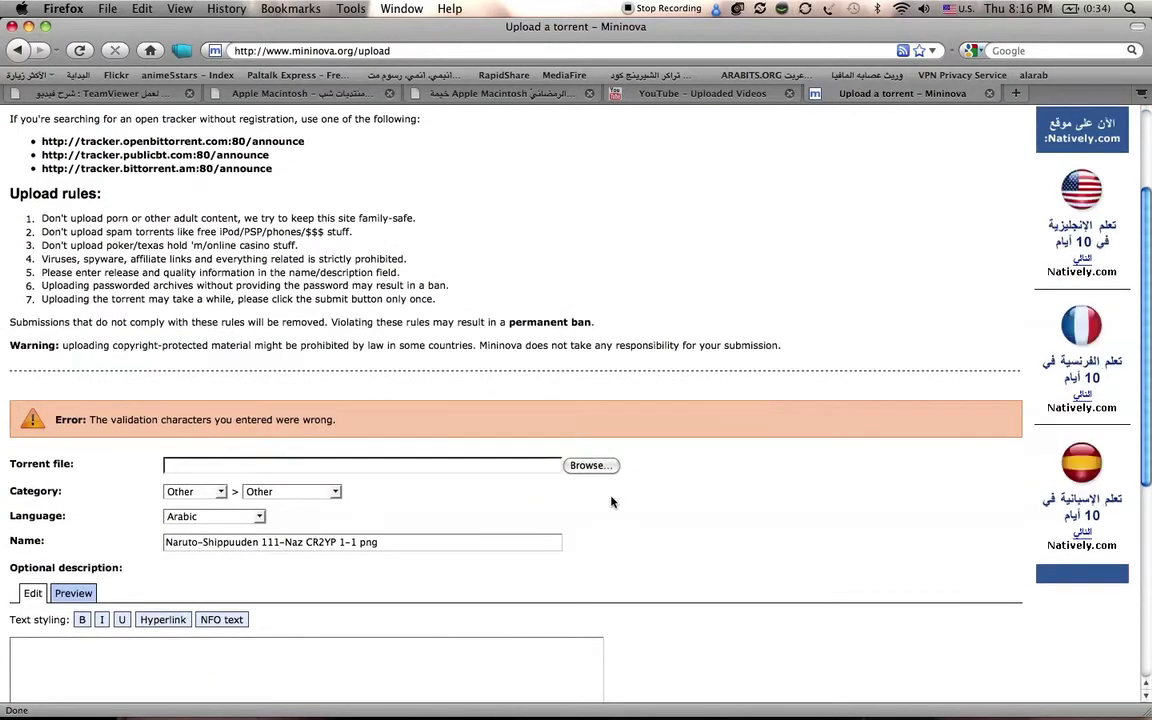
pyautogui.click(590, 466)
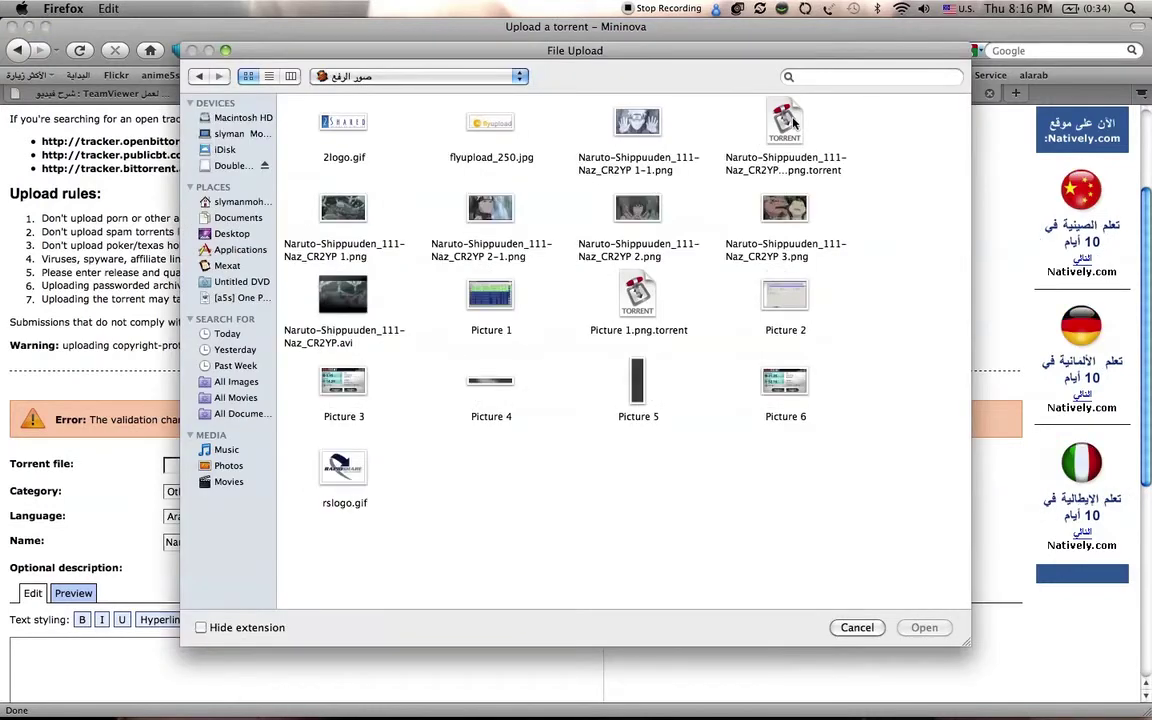
pyautogui.doubleClick(793, 142)
# Enter both human verification words, correcting any mistyped letters, and submit the torrent
pyautogui.scroll(-7, 740, 399)
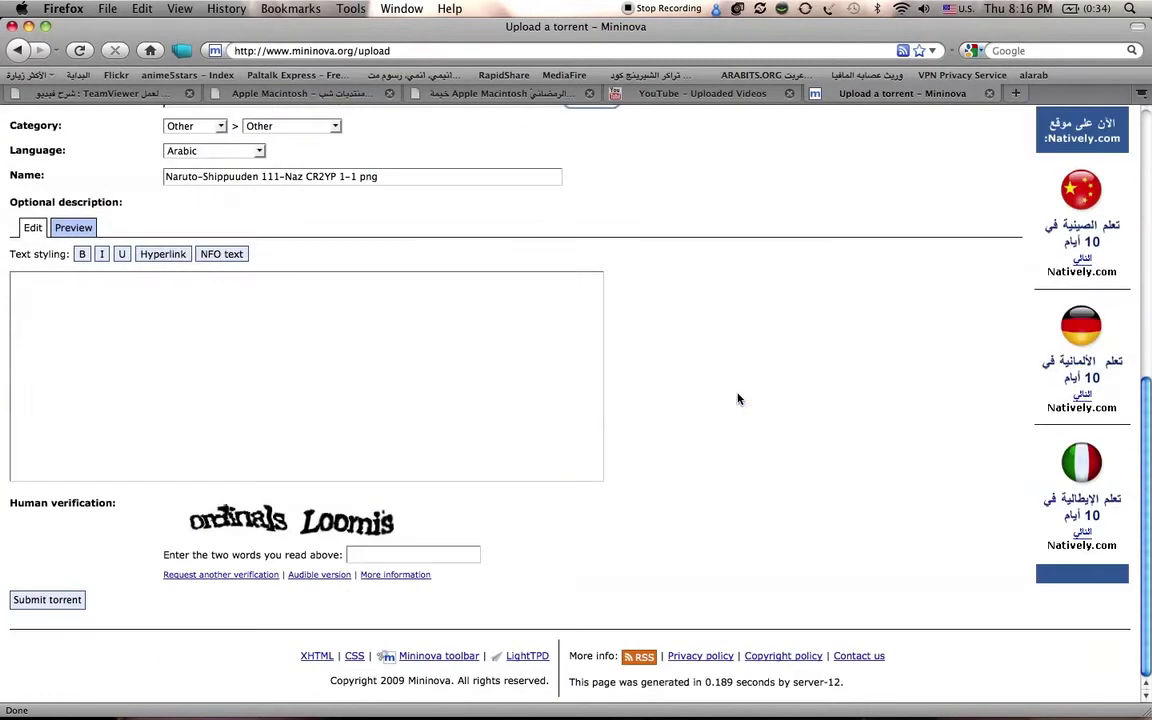
pyautogui.click(418, 557)
pyautogui.write('aedu')
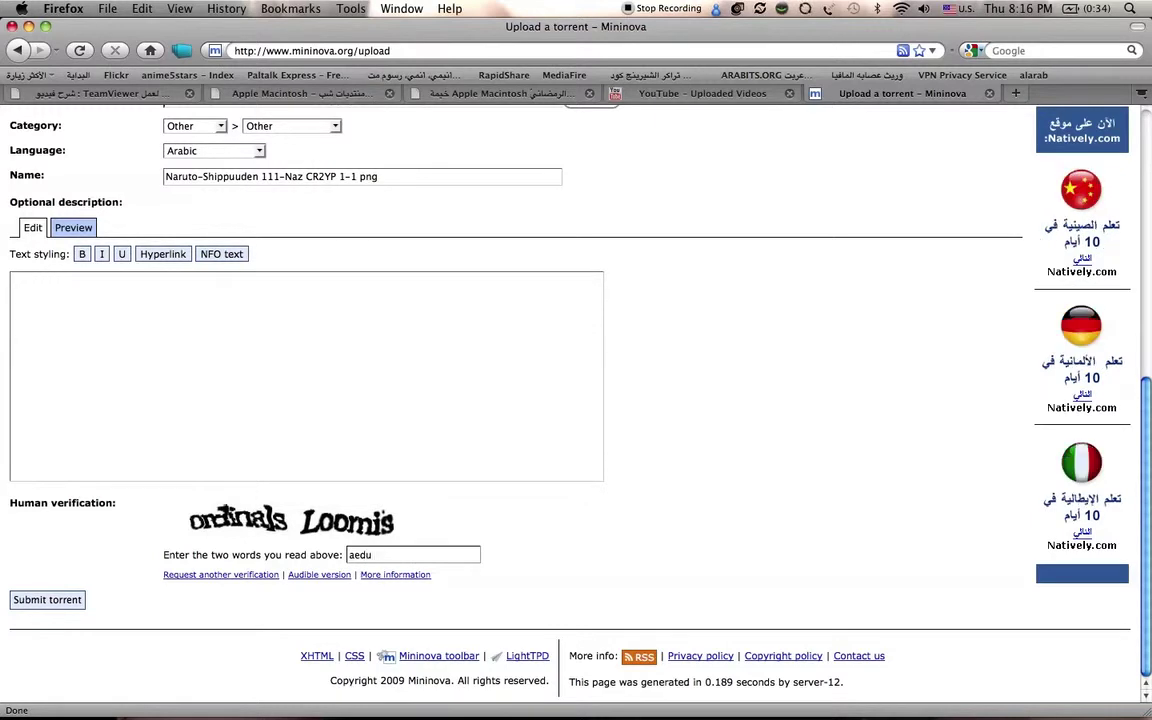
pyautogui.write('n')
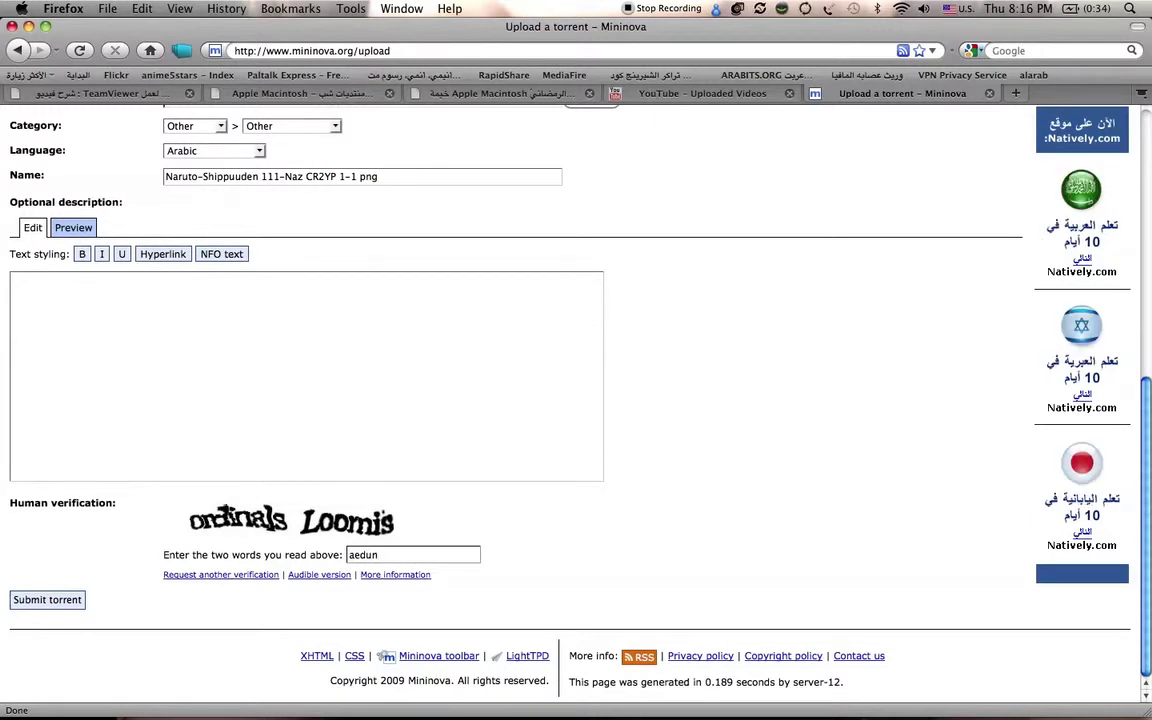
pyautogui.press('BackSpace')
pyautogui.press('BackSpace')
pyautogui.press('BackSpace')
pyautogui.press('BackSpace')
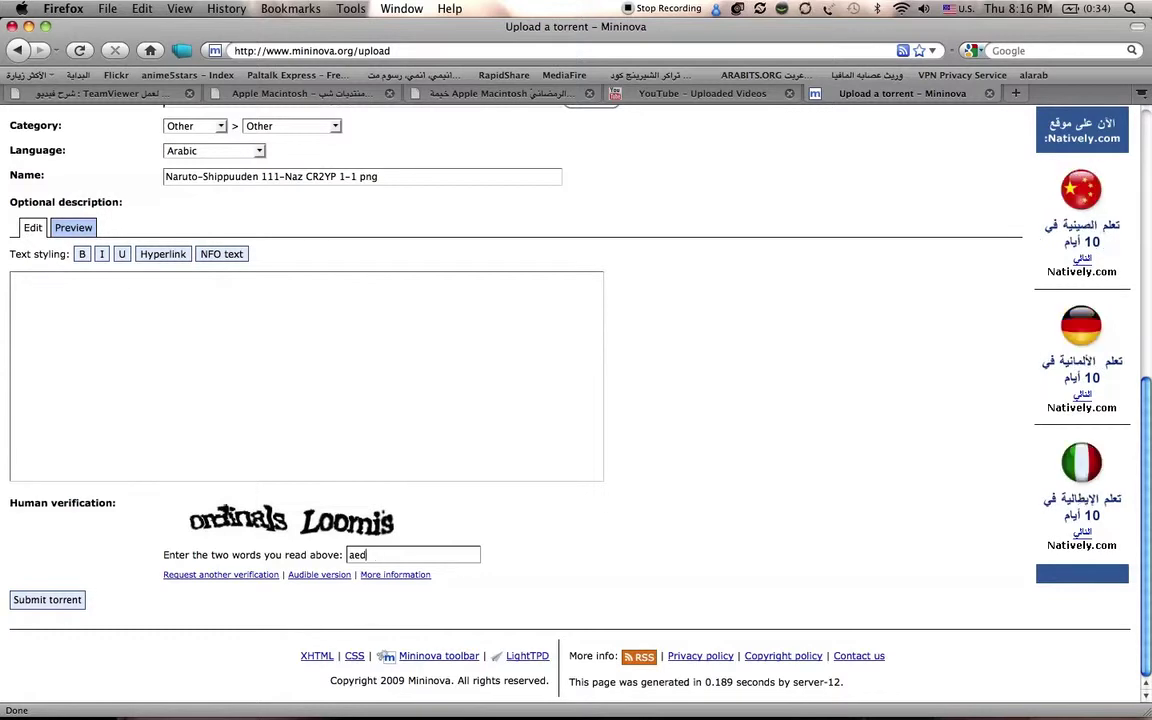
pyautogui.press('BackSpace')
pyautogui.write('ord')
pyautogui.write('inals')
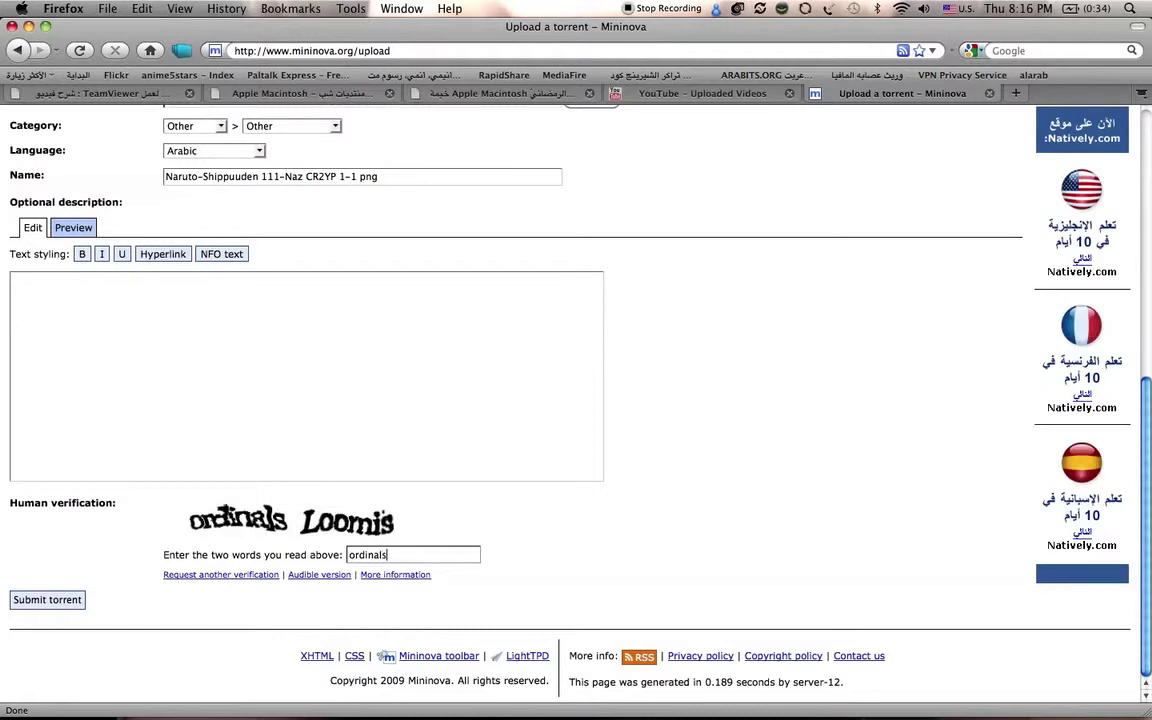
pyautogui.write(' loo')
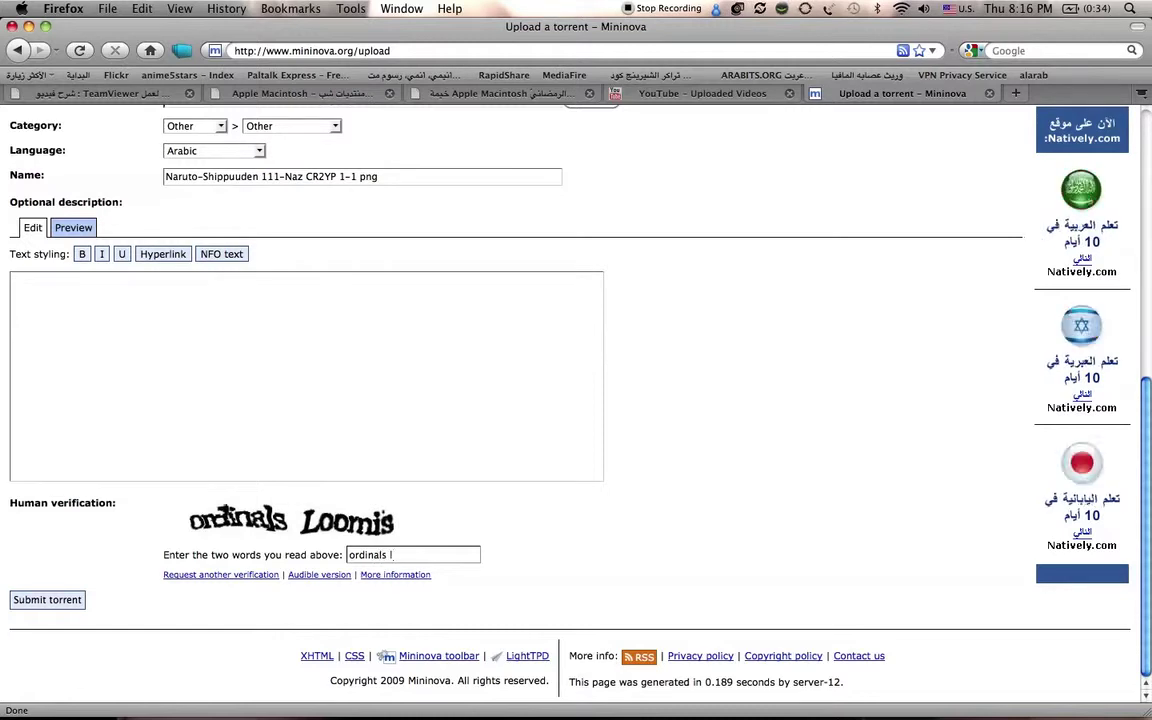
pyautogui.write('mus')
pyautogui.press('BackSpace')
pyautogui.press('BackSpace')
pyautogui.write('s')
pyautogui.press('BackSpace')
pyautogui.write('is')
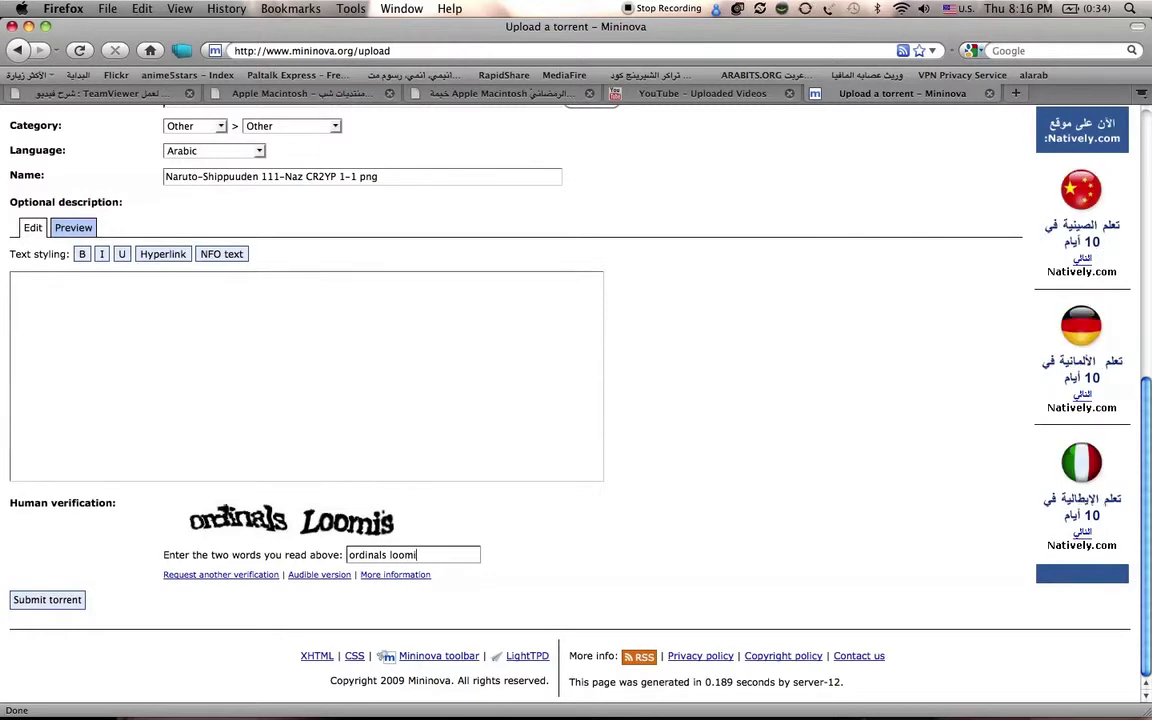
pyautogui.click(72, 601)
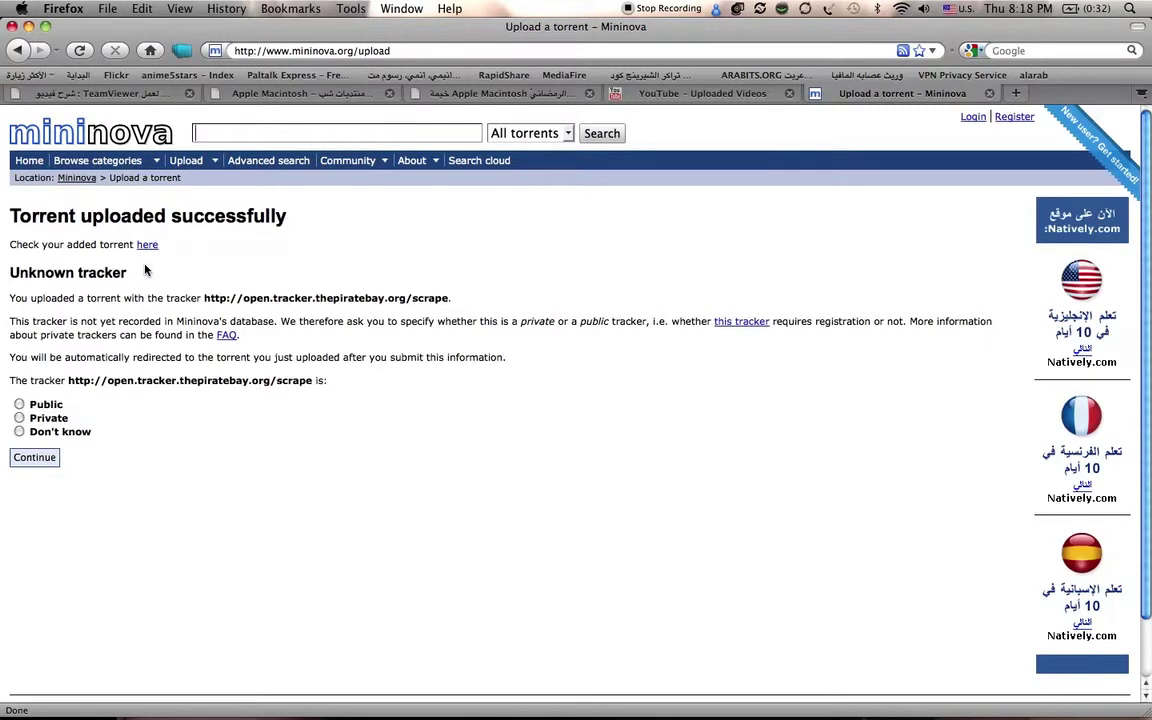
pyautogui.click(19, 405)
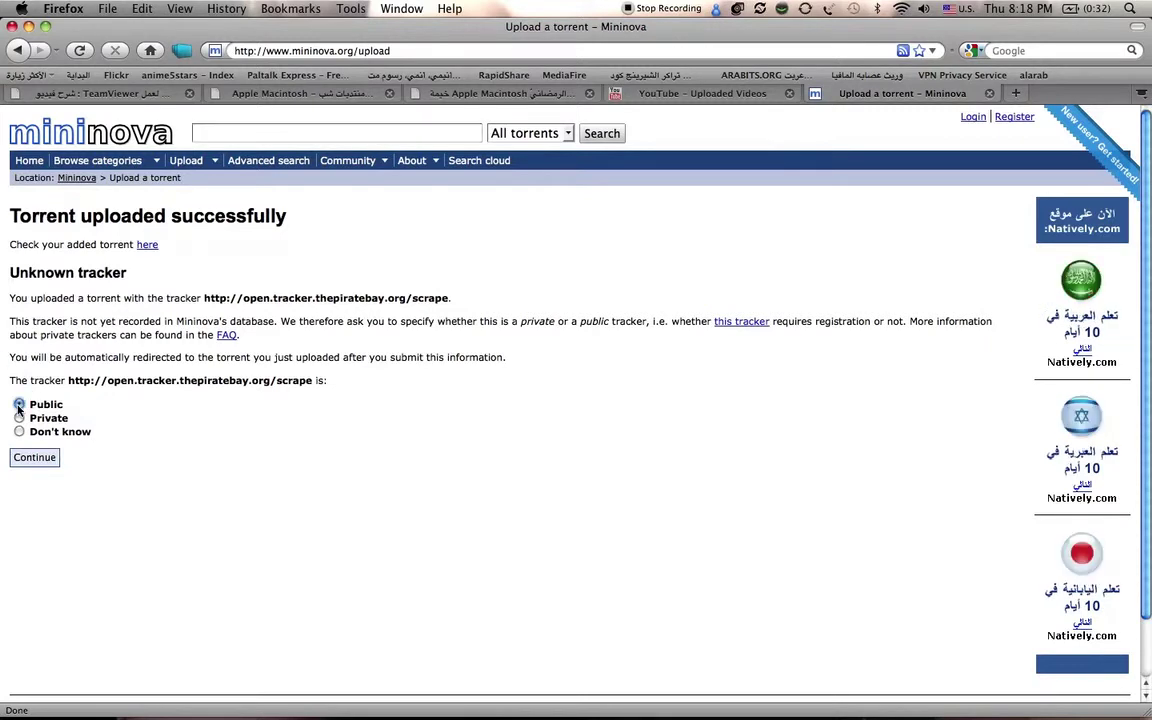
pyautogui.click(40, 456)
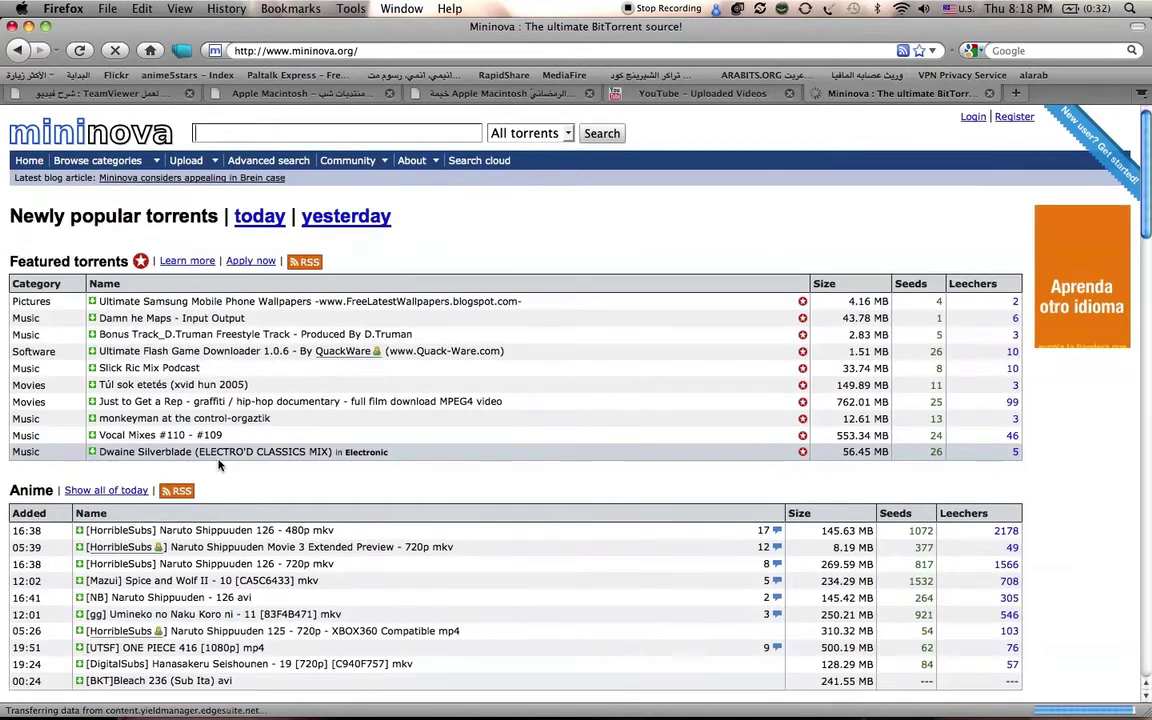
# Return to the upload confirmation page, open the added torrent's page, and view its details
pyautogui.click(22, 51)
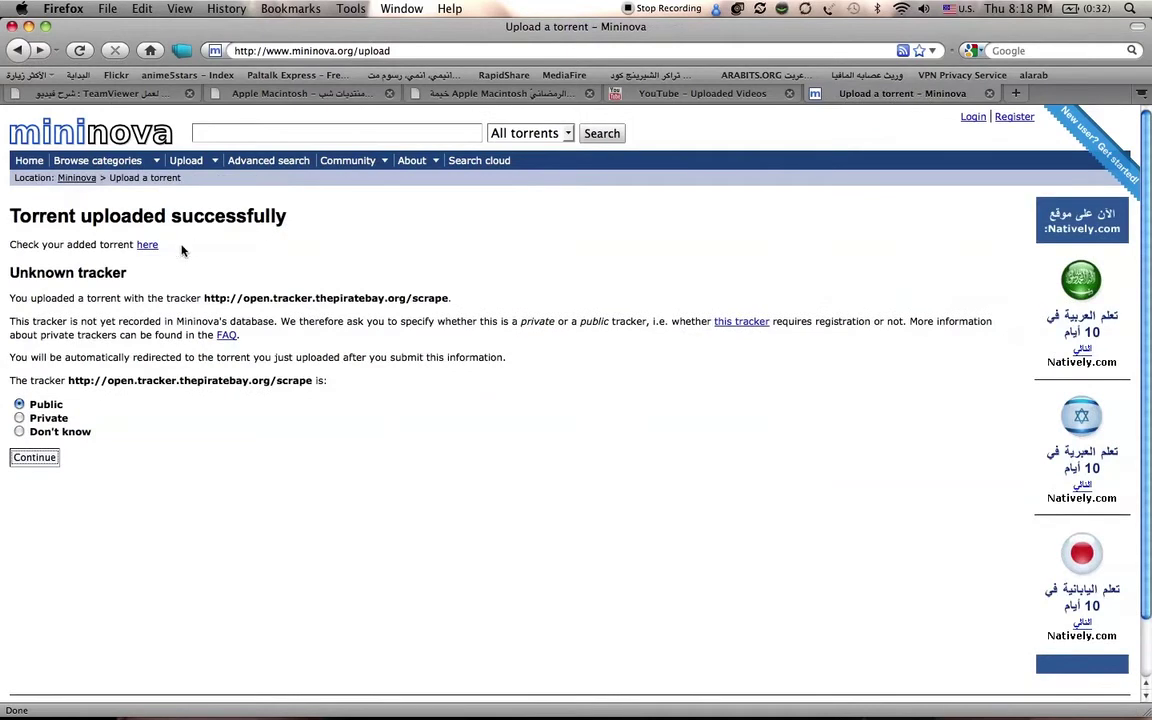
pyautogui.click(151, 249)
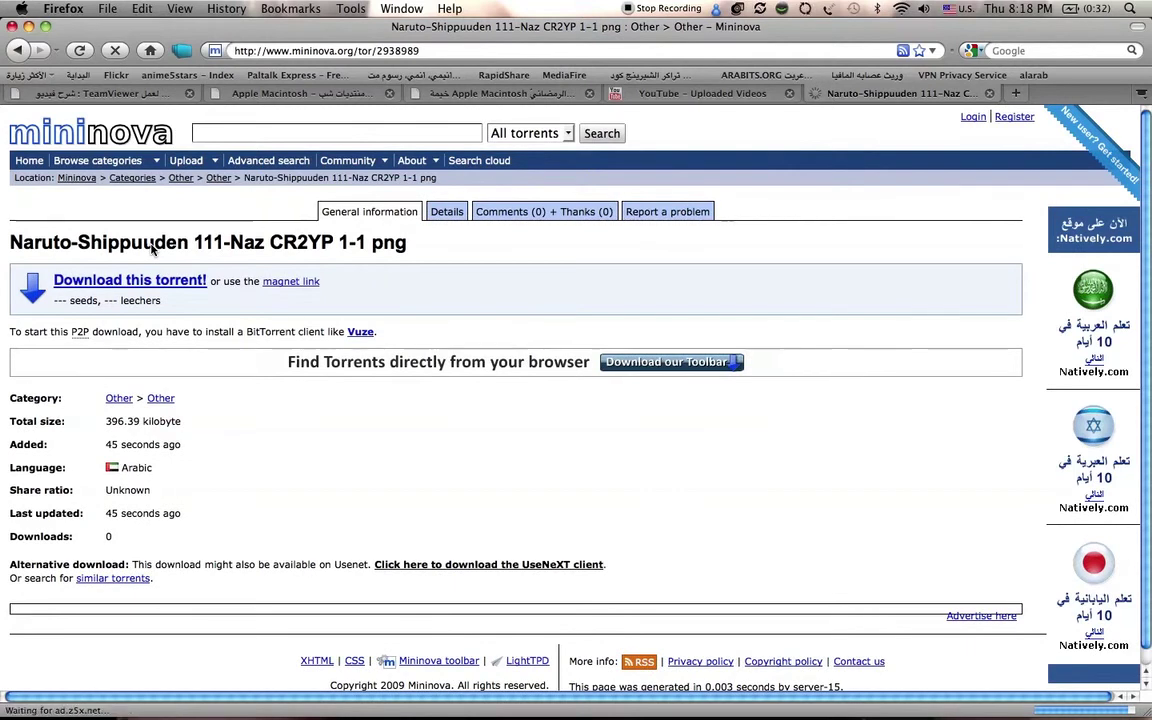
pyautogui.scroll(-1, 243, 431)
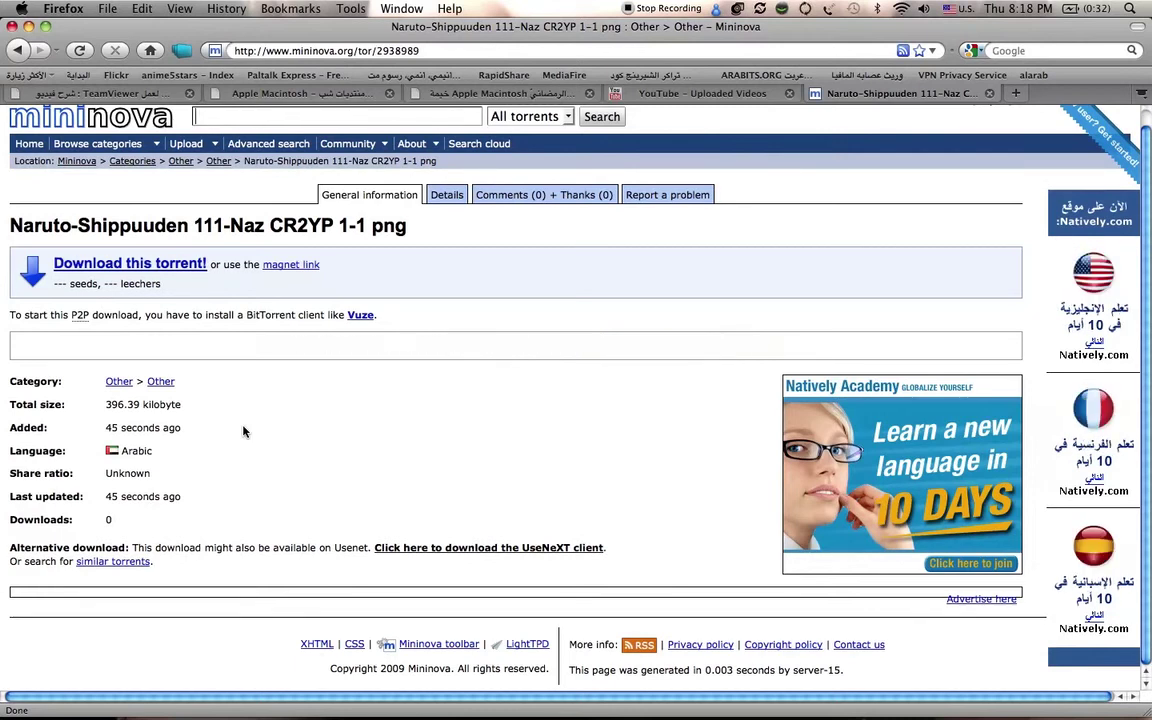
pyautogui.click(452, 200)
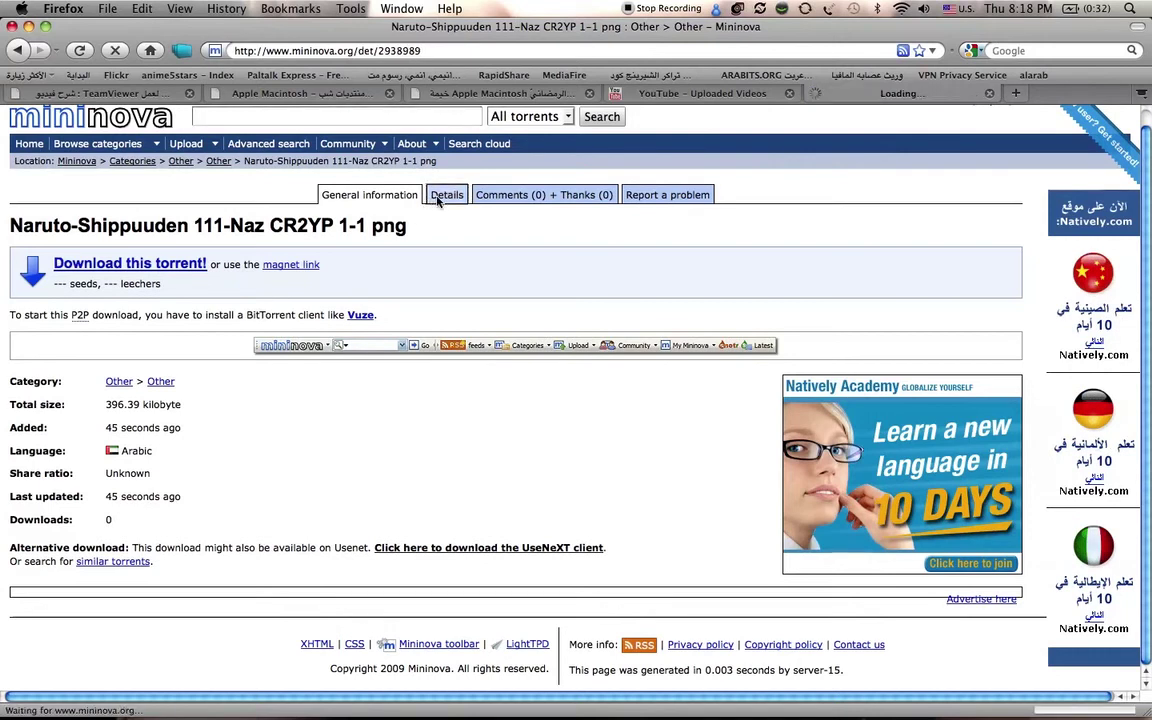